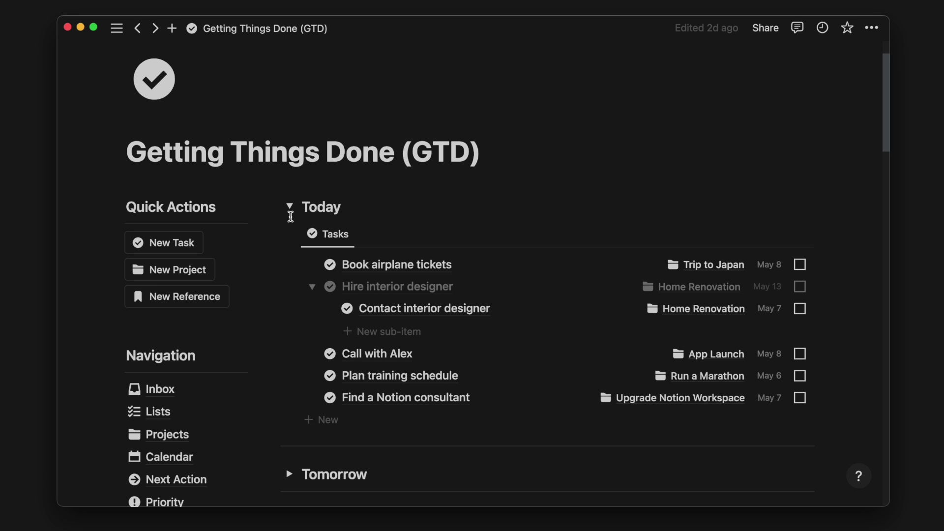
Create a new task named "Buy eggs" from the quick actions
{"action": "left_click", "coordinate": [188, 249]}
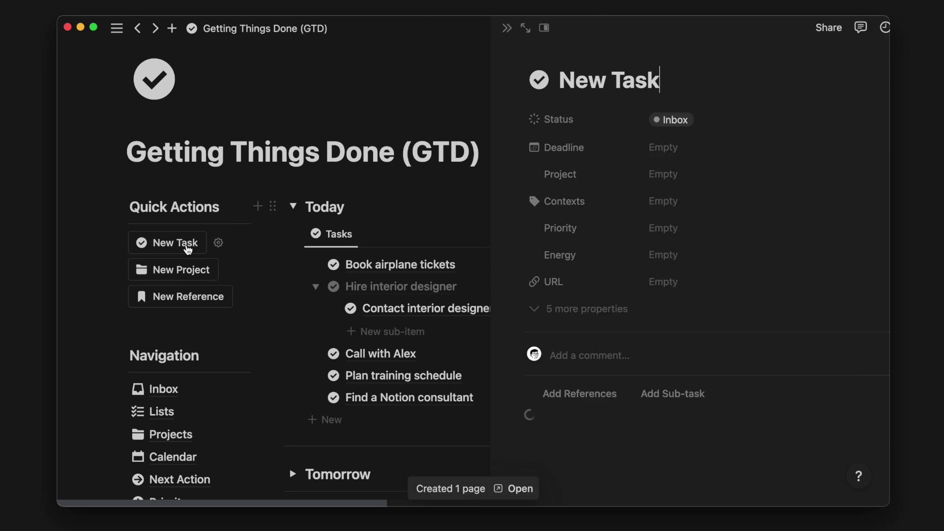
{"action": "key", "text": "super+a"}
{"action": "type", "text": "Buy e"}
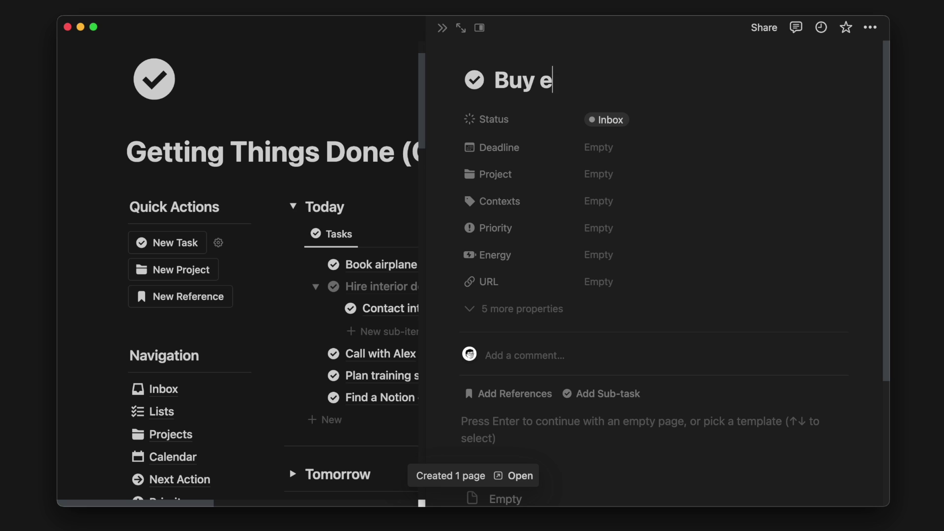
{"action": "type", "text": "ggs"}
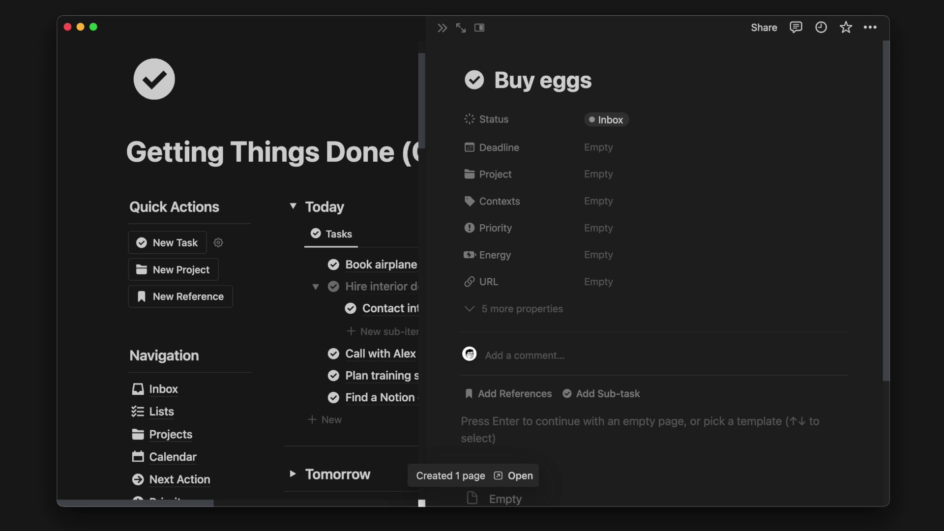
Create another new task named "Book hotel" from the quick actions
{"action": "left_click", "coordinate": [179, 245]}
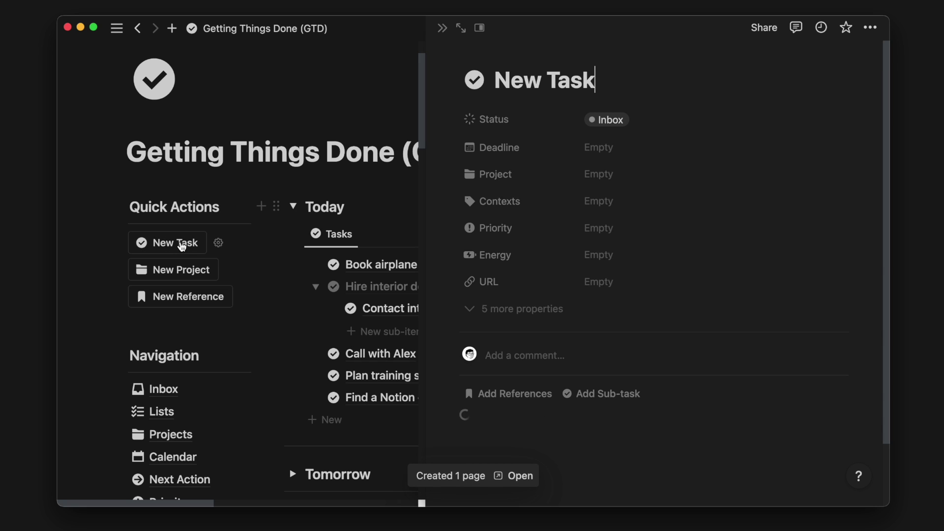
{"action": "key", "text": "super+a"}
{"action": "type", "text": "Book hotel"}
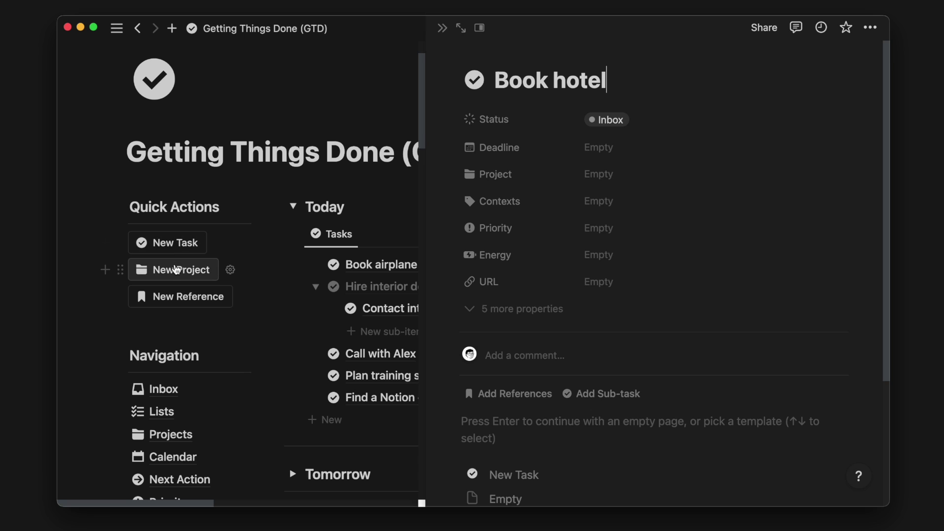
Create a new project named "Build a home gym"
{"action": "left_click", "coordinate": [176, 270]}
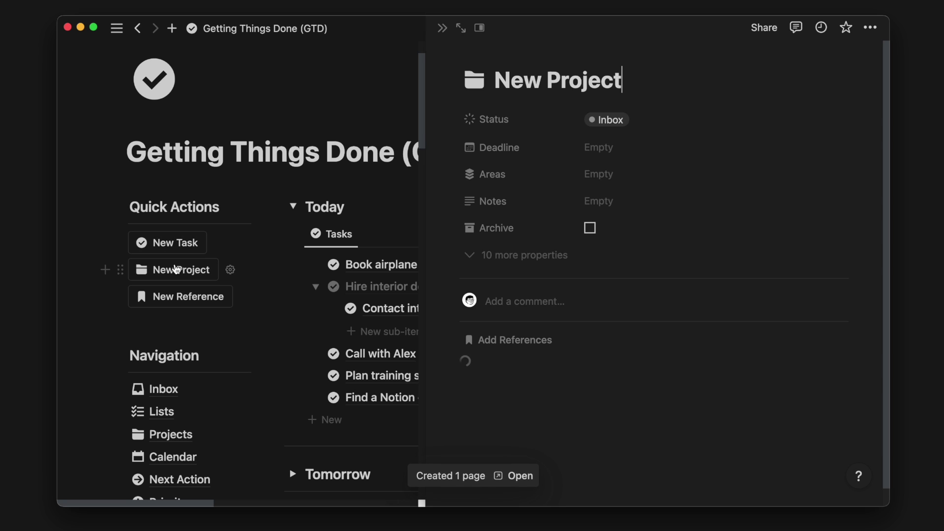
{"action": "key", "text": "super+a"}
{"action": "type", "text": "Build a home gym"}
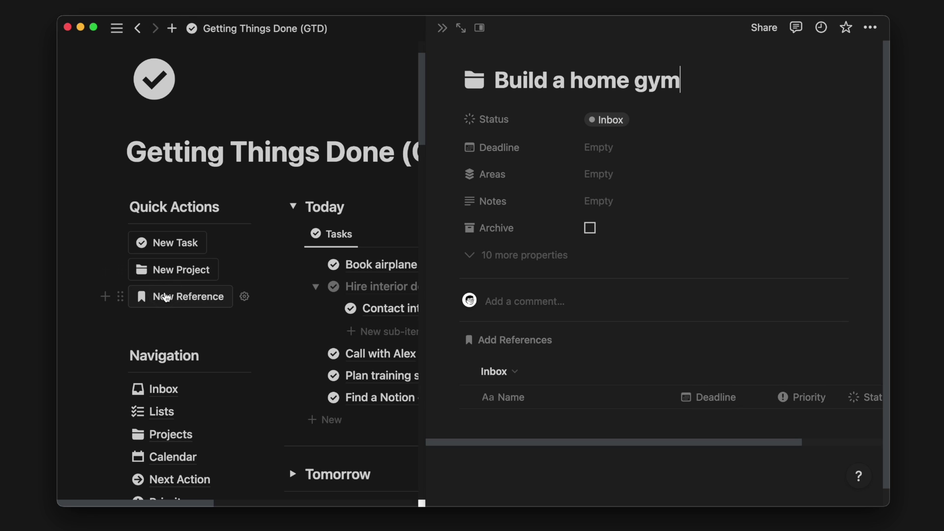
{"action": "left_click", "coordinate": [166, 296]}
{"action": "key", "text": "super+a"}
{"action": "type", "text": "Intro to Solo Travel"}
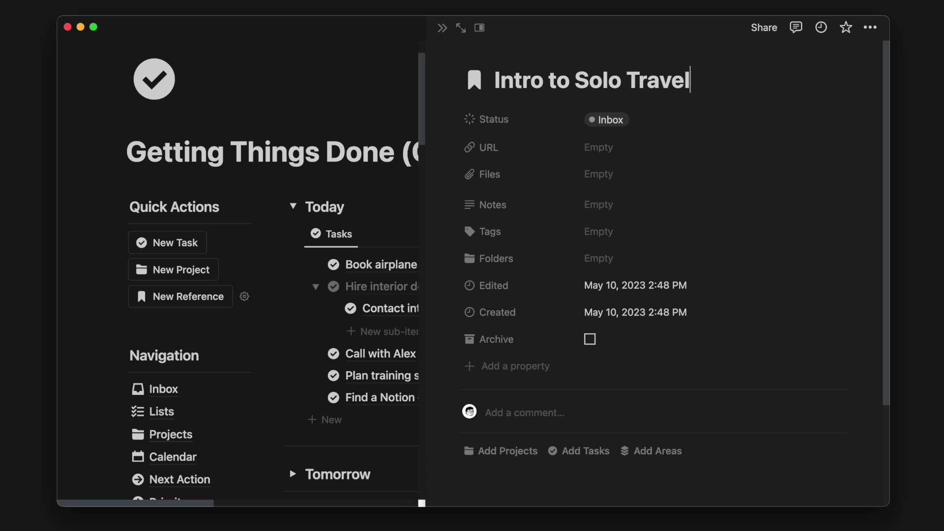
{"action": "left_click", "coordinate": [592, 146]}
{"action": "type", "text": "https://youtu.be/1VsqF1yUmbM"}
{"action": "key", "text": "Return"}
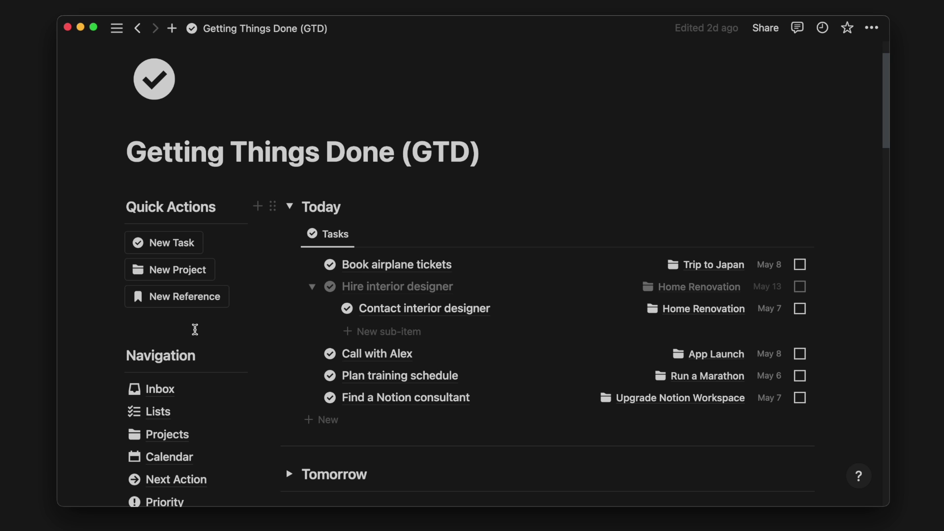
Open the Inbox page and expand its Tasks section
{"action": "scroll", "coordinate": [194, 329], "scroll_direction": "down", "scroll_amount": 5}
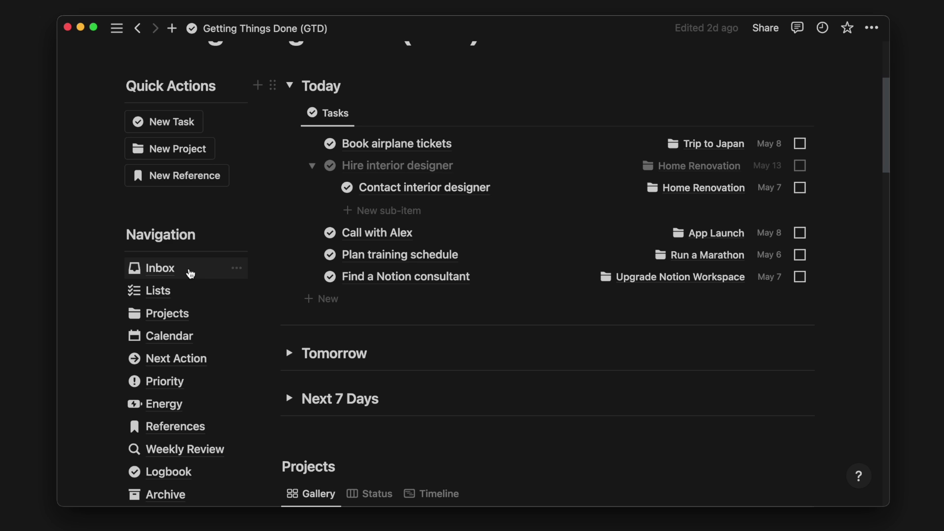
{"action": "left_click", "coordinate": [191, 273]}
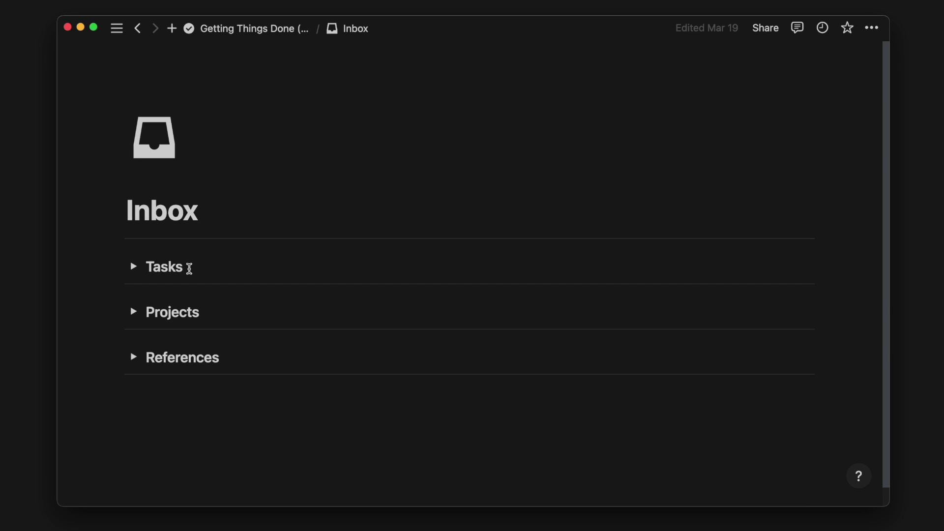
{"action": "left_click", "coordinate": [134, 267]}
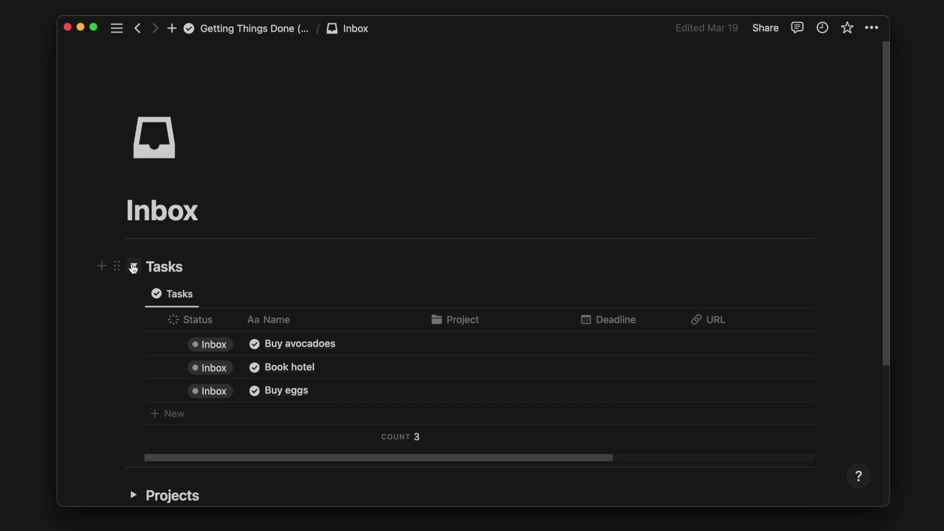
Add a task named "Non-action item" to the Inbox tasks and set its status to Eliminated
{"action": "scroll", "coordinate": [132, 265], "scroll_direction": "down", "scroll_amount": 5}
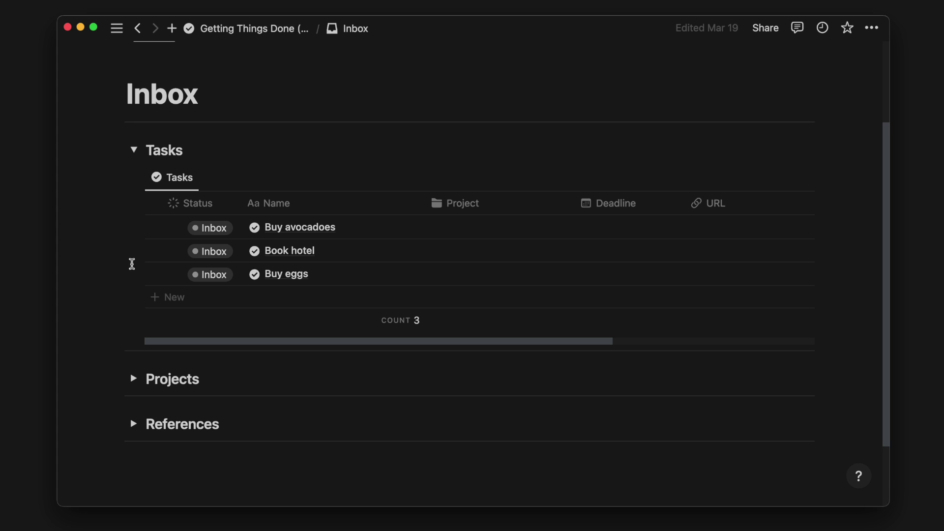
{"action": "left_click", "coordinate": [304, 297]}
{"action": "type", "text": "Non-action it"}
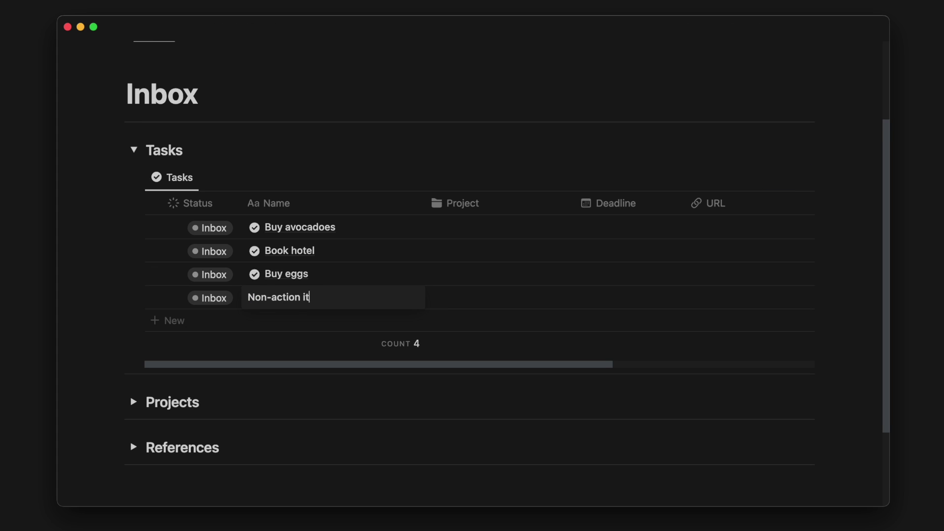
{"action": "type", "text": "em"}
{"action": "left_click", "coordinate": [210, 298]}
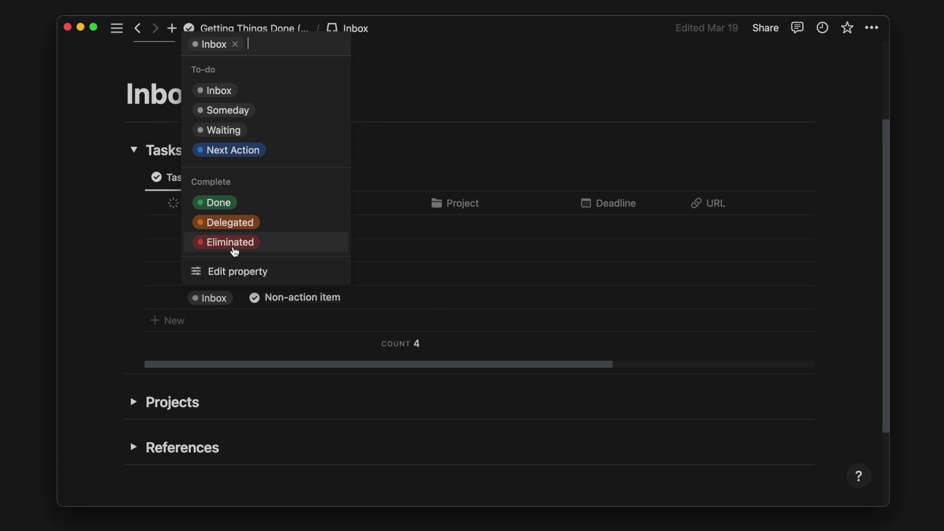
{"action": "left_click", "coordinate": [235, 242]}
Expand the References section and move "Non-action item" from the tasks into the references table
{"action": "scroll", "coordinate": [197, 295], "scroll_direction": "down", "scroll_amount": 3}
{"action": "left_click", "coordinate": [132, 365]}
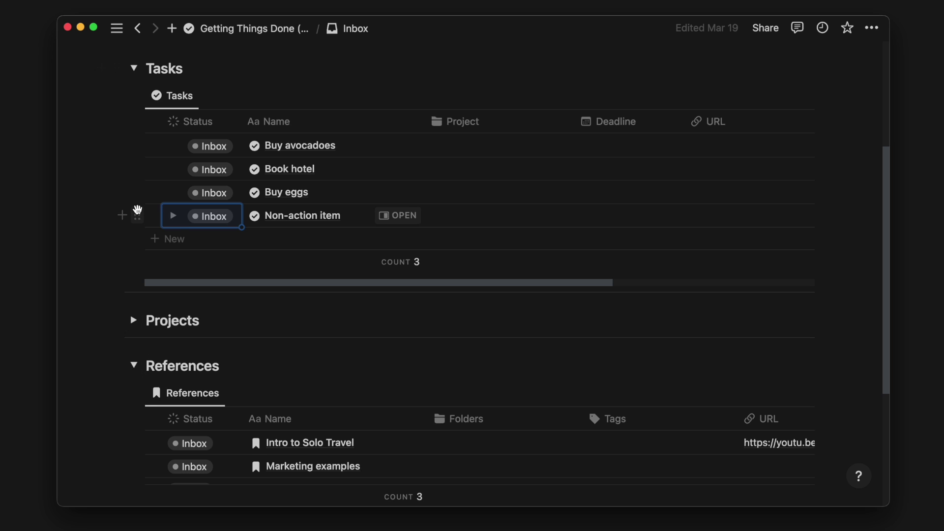
{"action": "left_click_drag", "start_coordinate": [138, 213], "coordinate": [175, 423]}
Set the "Book hotel" task's status to Done and undo that status change
{"action": "scroll", "coordinate": [172, 345], "scroll_direction": "up", "scroll_amount": 3}
{"action": "left_click", "coordinate": [211, 307]}
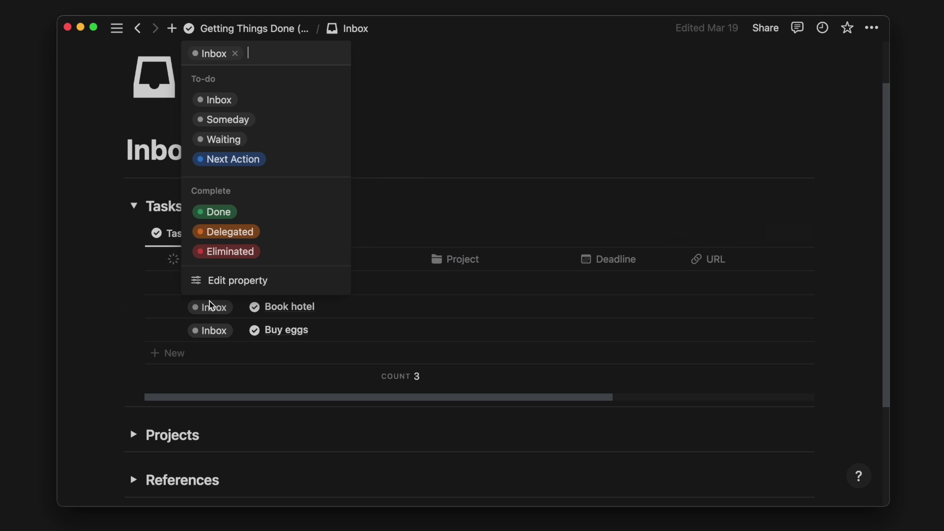
{"action": "left_click", "coordinate": [234, 211]}
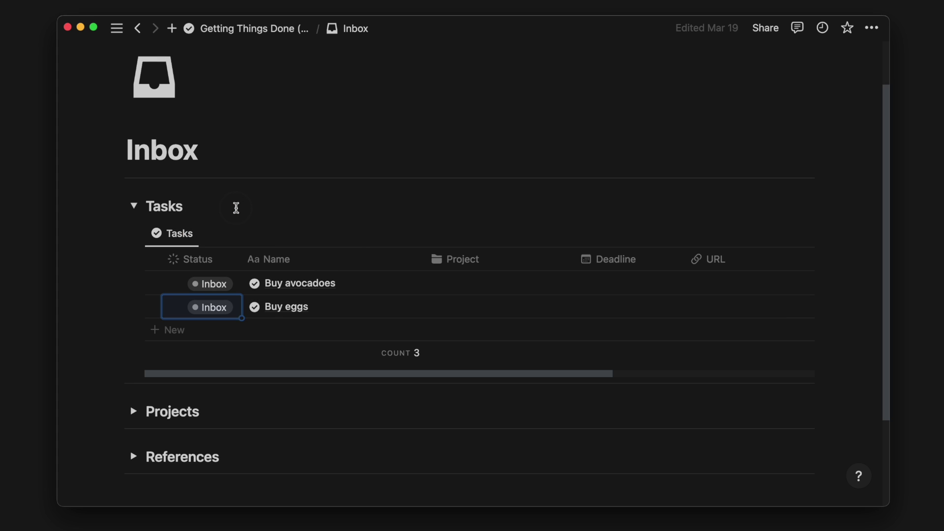
{"action": "key", "text": "super+z"}
Add a sub-item under the "Book hotel" task with a name starting "Research best ho"
{"action": "scroll", "coordinate": [233, 210], "scroll_direction": "down", "scroll_amount": 2}
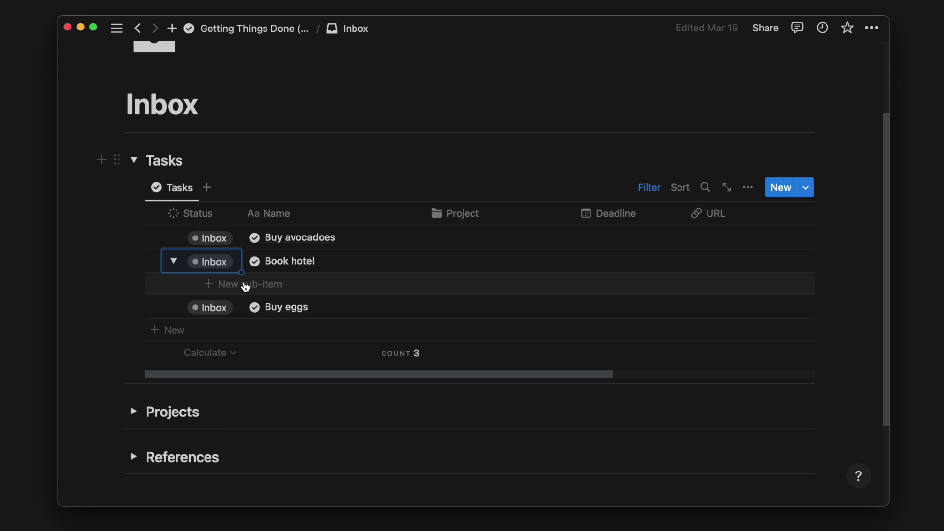
{"action": "left_click", "coordinate": [244, 284]}
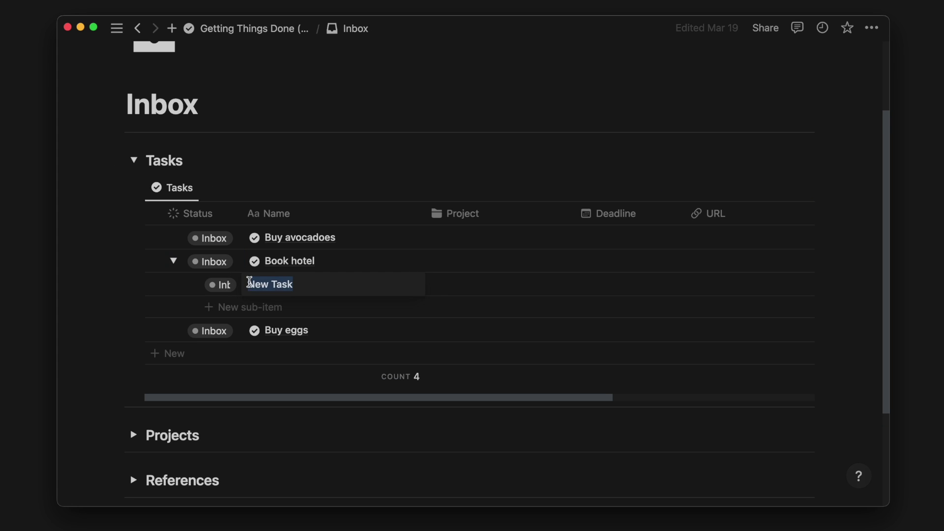
{"action": "type", "text": "Research b"}
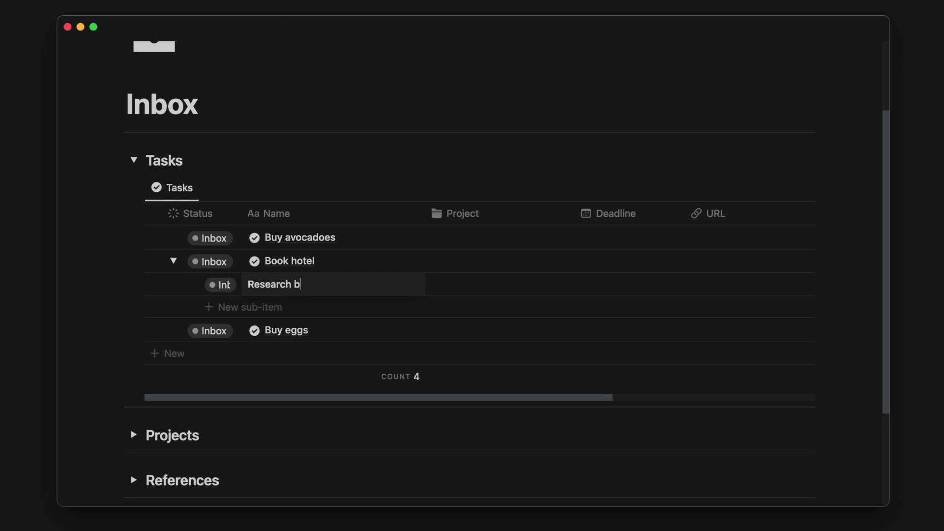
{"action": "type", "text": "est ho"}
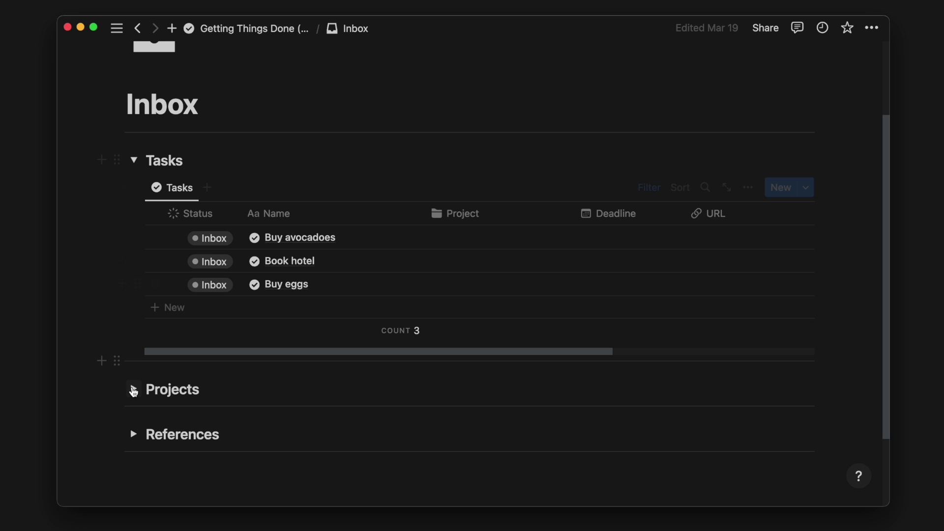
Expand the Projects section and move the "Book hotel" task into the projects table
{"action": "left_click", "coordinate": [133, 391]}
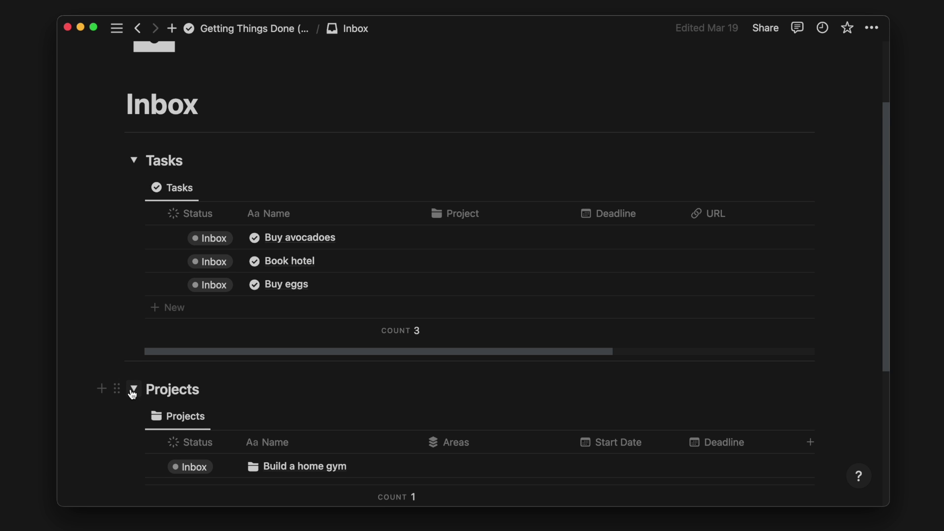
{"action": "scroll", "coordinate": [133, 393], "scroll_direction": "down", "scroll_amount": 3}
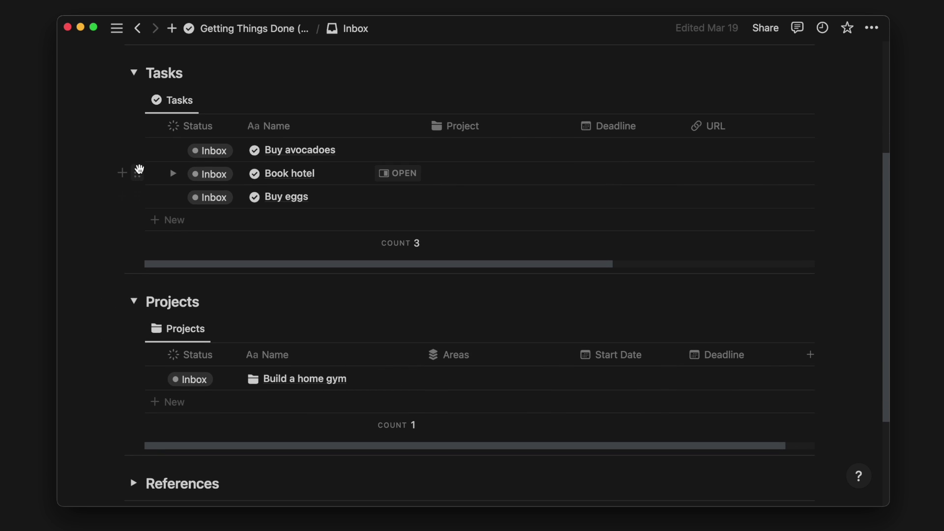
{"action": "left_click_drag", "start_coordinate": [139, 169], "coordinate": [158, 360]}
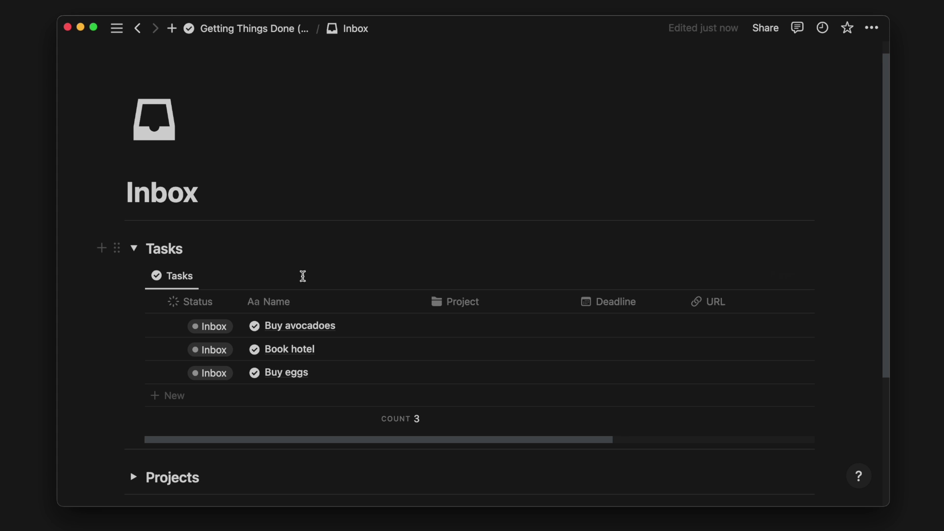
Link the "Book hotel" task to the "Trip to Japan" project
{"action": "left_click", "coordinate": [447, 350]}
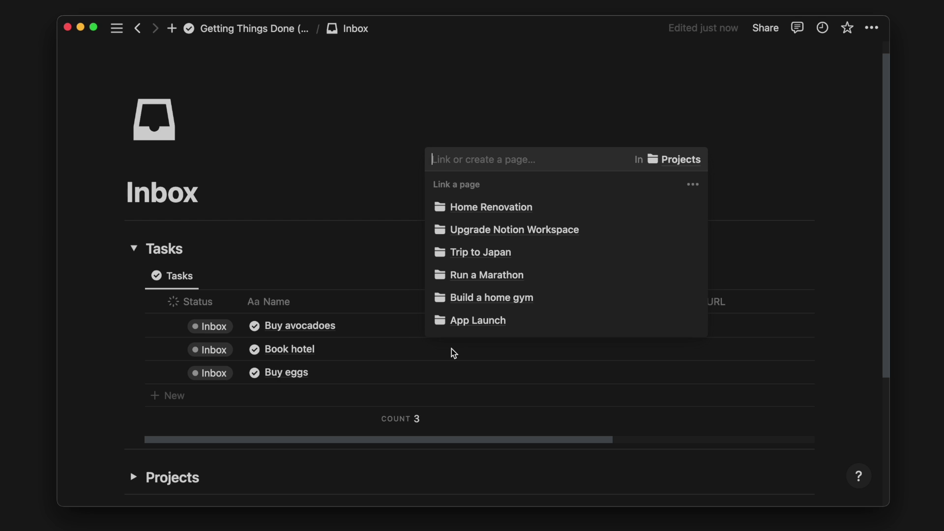
{"action": "left_click", "coordinate": [481, 254]}
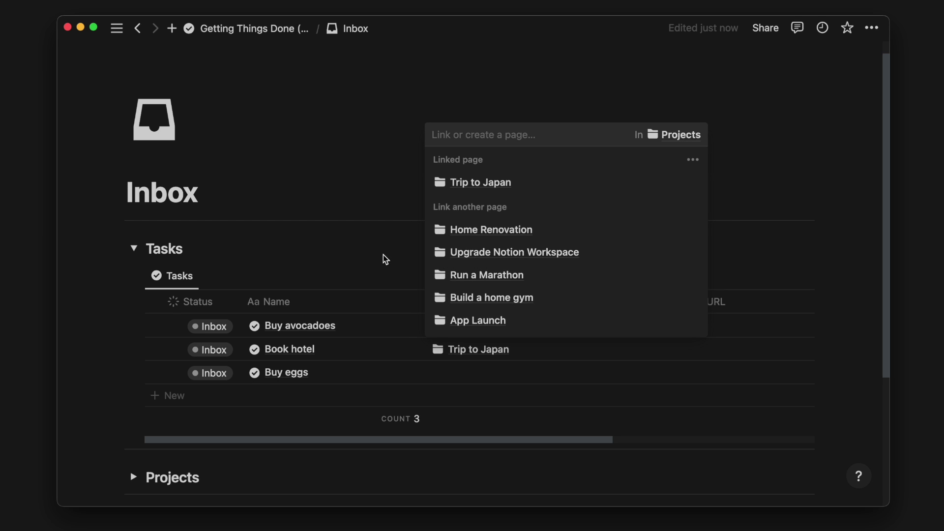
{"action": "key", "text": "Escape"}
Open the linked "Trip to Japan" project, view its Inbox tasks, and close the project
{"action": "left_click", "coordinate": [497, 351]}
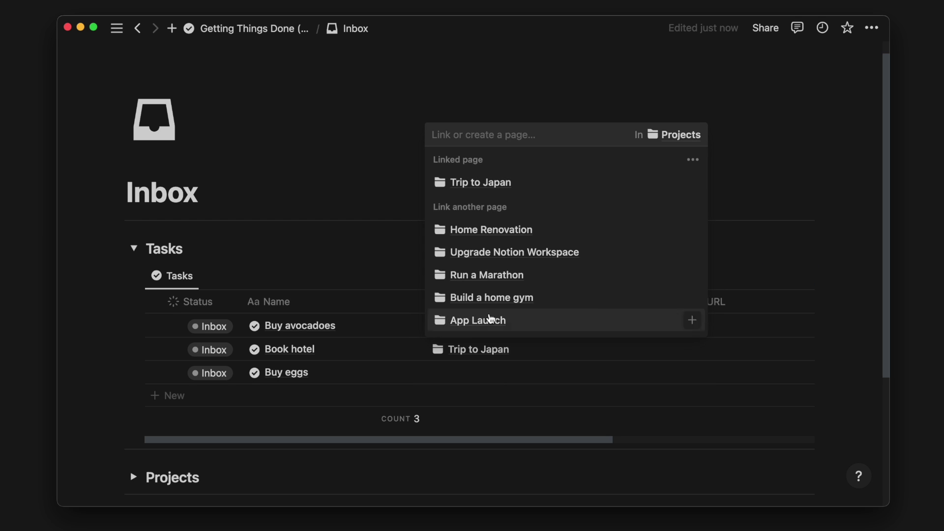
{"action": "left_click", "coordinate": [491, 191]}
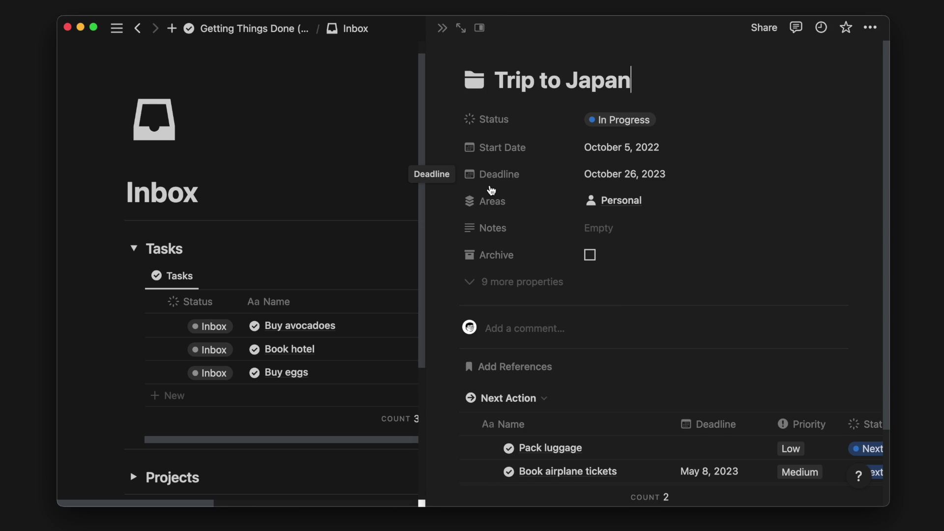
{"action": "scroll", "coordinate": [491, 191], "scroll_direction": "down", "scroll_amount": 4}
{"action": "left_click", "coordinate": [535, 309]}
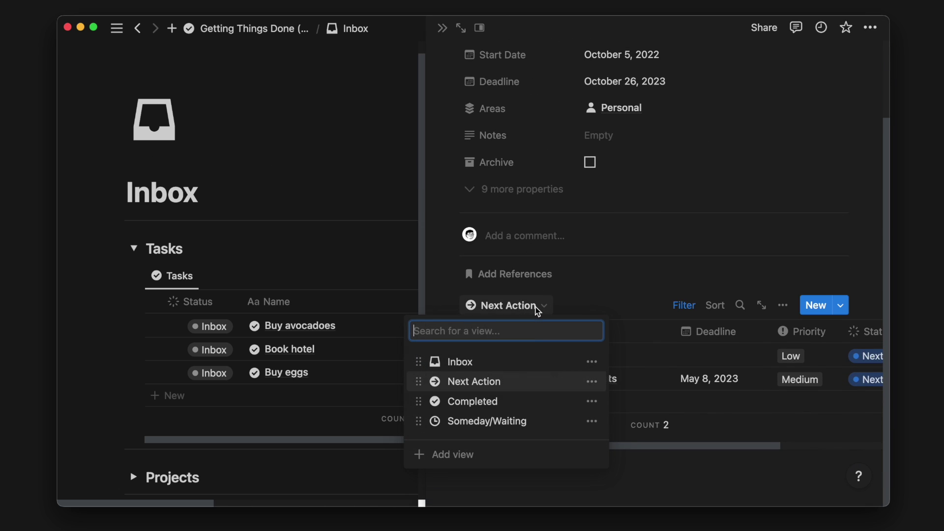
{"action": "left_click", "coordinate": [530, 365]}
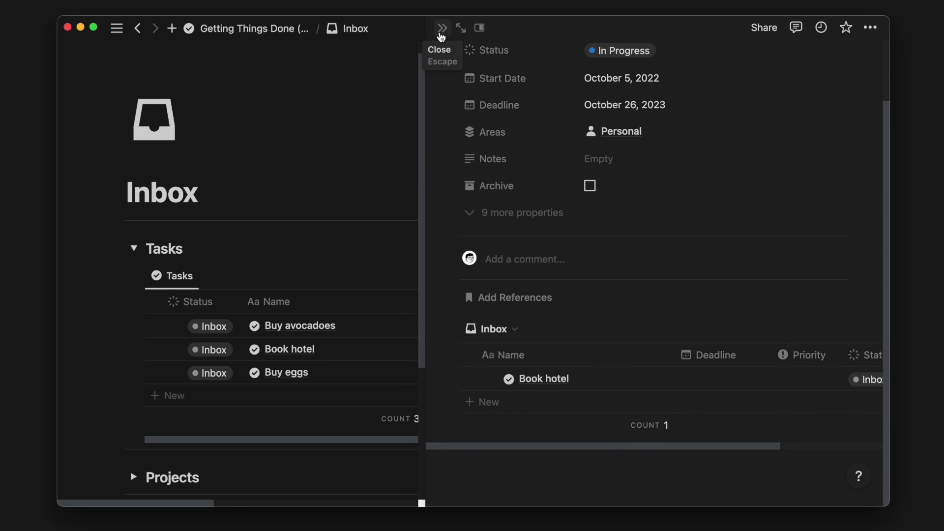
{"action": "left_click", "coordinate": [442, 36]}
Set the "Book hotel" task's status to Next Action
{"action": "left_click", "coordinate": [229, 353]}
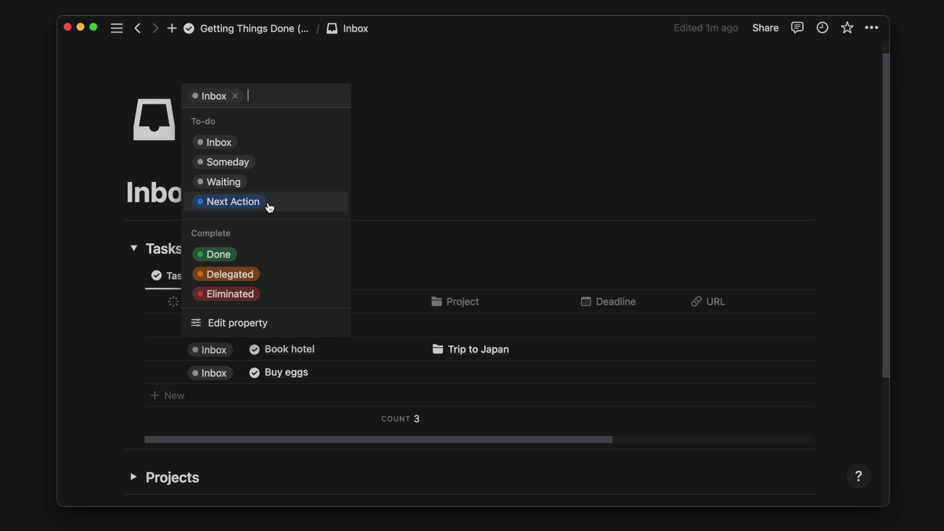
{"action": "left_click", "coordinate": [270, 206]}
{"action": "left_click", "coordinate": [258, 244]}
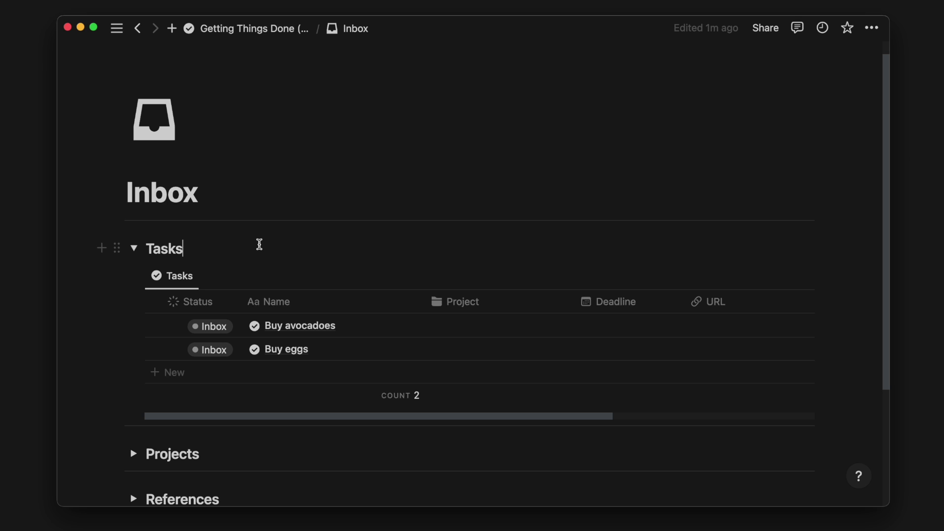
Give the "Buy eggs" task the Groceries context and set its status to Next Action
{"action": "left_click", "coordinate": [395, 349]}
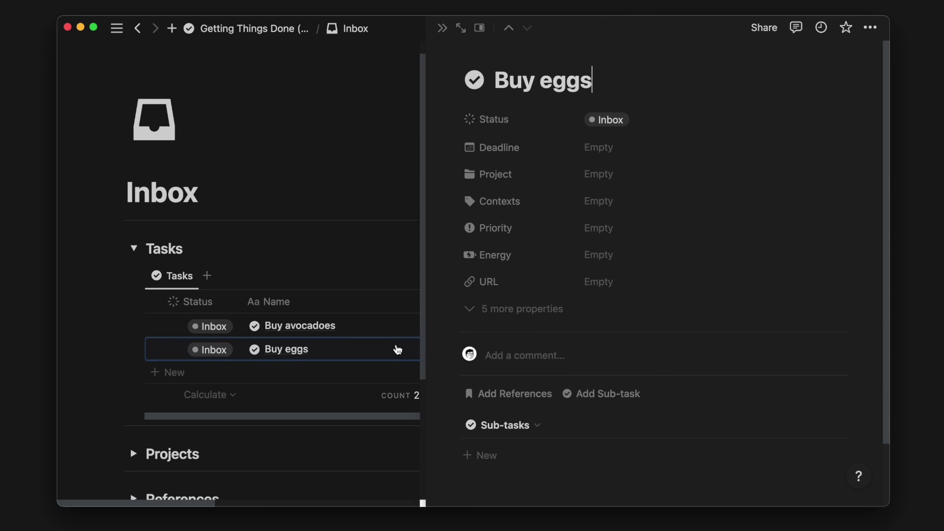
{"action": "left_click", "coordinate": [583, 201]}
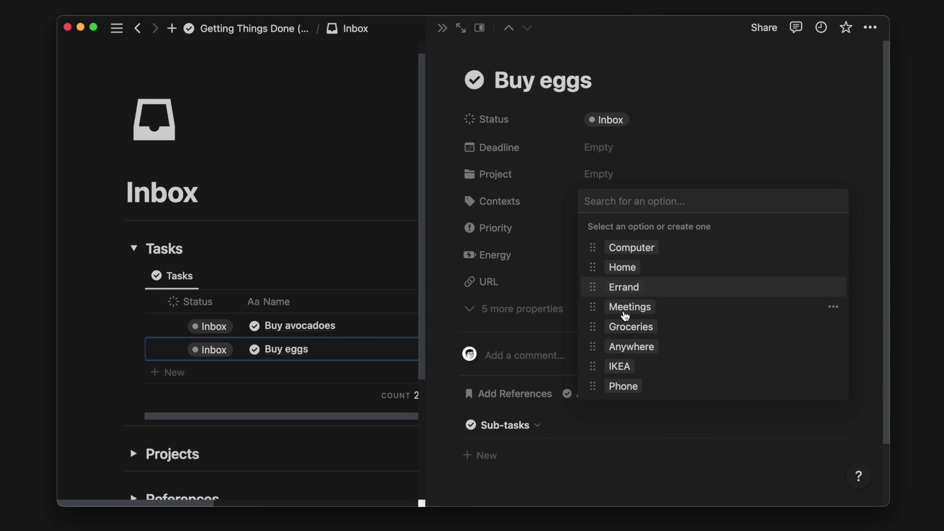
{"action": "left_click", "coordinate": [627, 328]}
{"action": "left_click", "coordinate": [624, 118]}
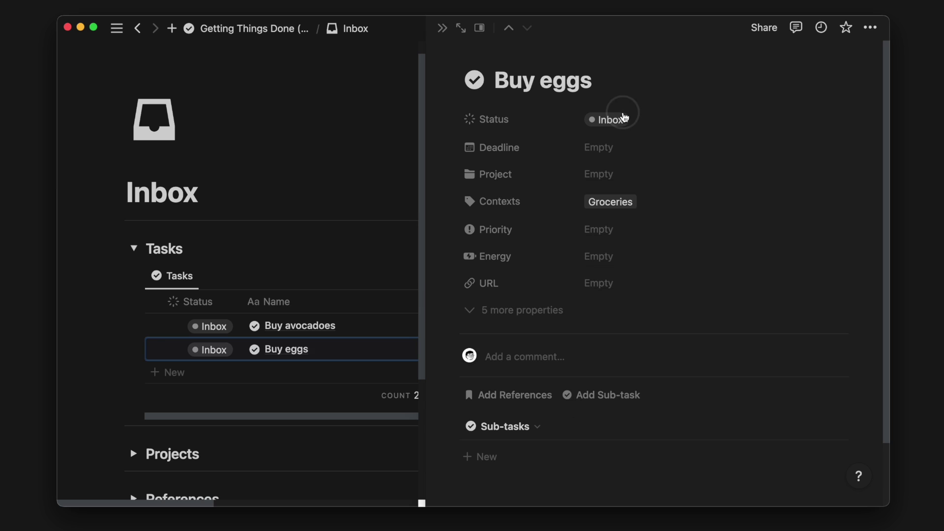
{"action": "left_click", "coordinate": [623, 116]}
{"action": "left_click", "coordinate": [625, 226]}
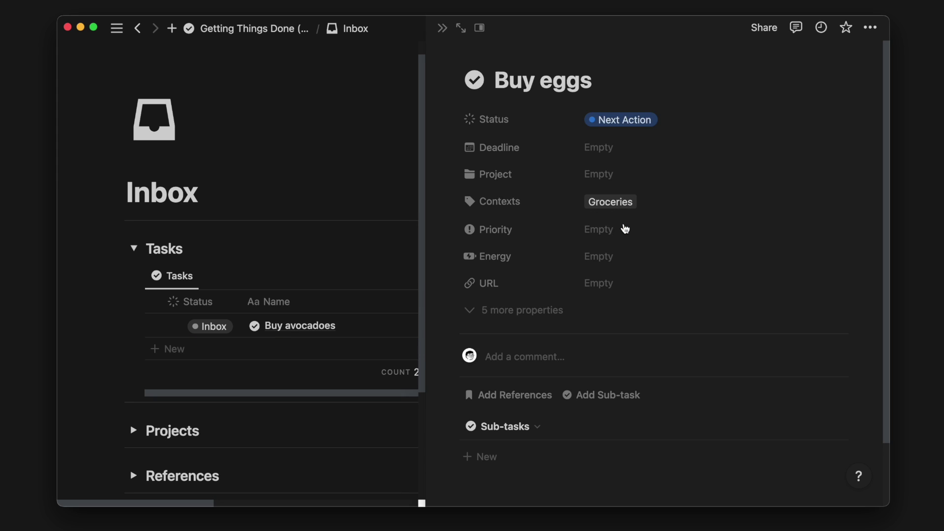
Give the "Buy avocadoes" task the Groceries context, set its status to Next Action, and close the task
{"action": "left_click", "coordinate": [395, 327]}
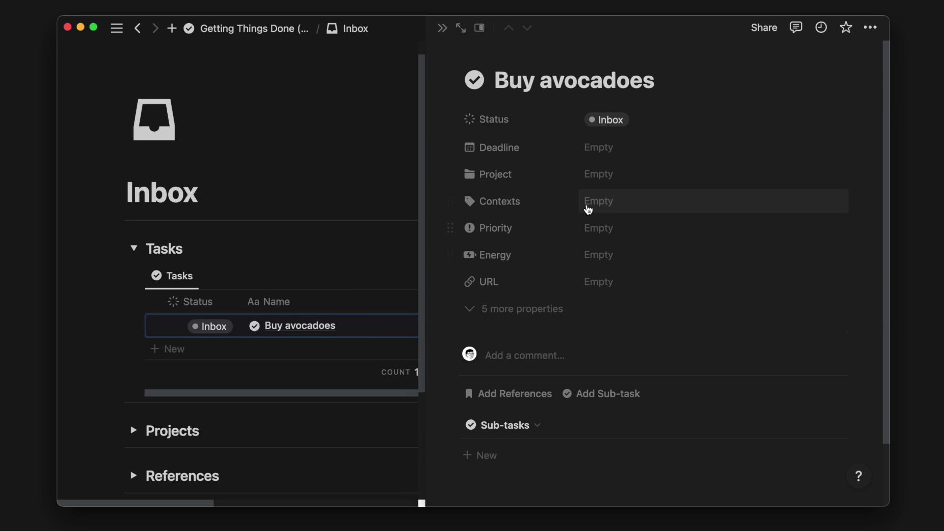
{"action": "left_click", "coordinate": [589, 209]}
{"action": "left_click", "coordinate": [626, 327]}
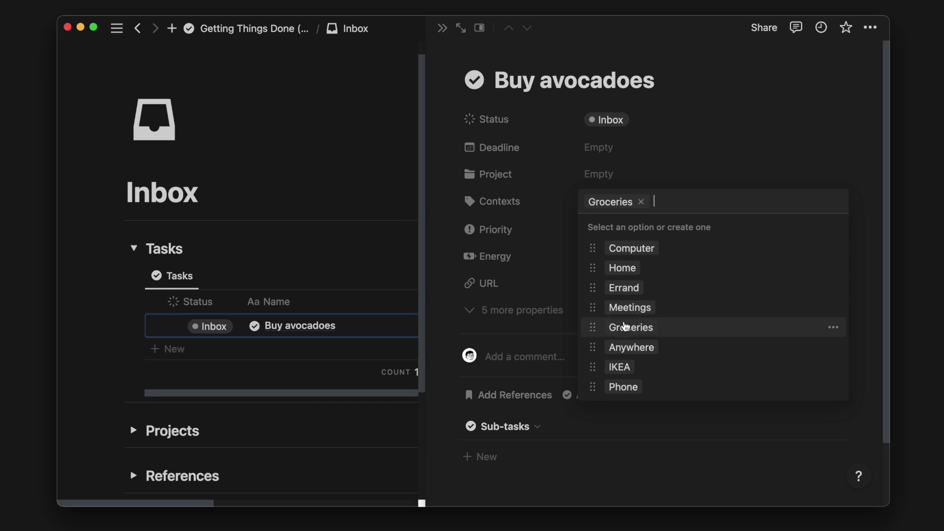
{"action": "left_click", "coordinate": [611, 124]}
{"action": "left_click", "coordinate": [612, 121]}
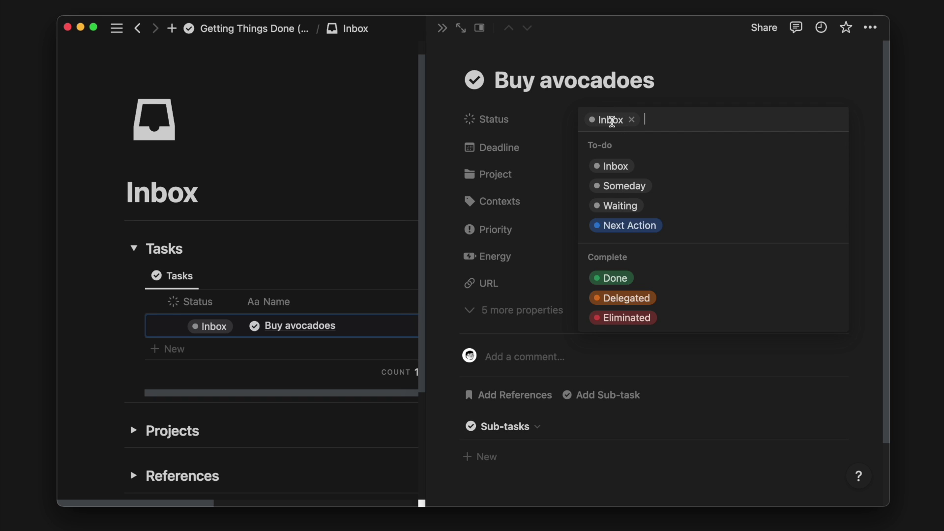
{"action": "left_click", "coordinate": [627, 225]}
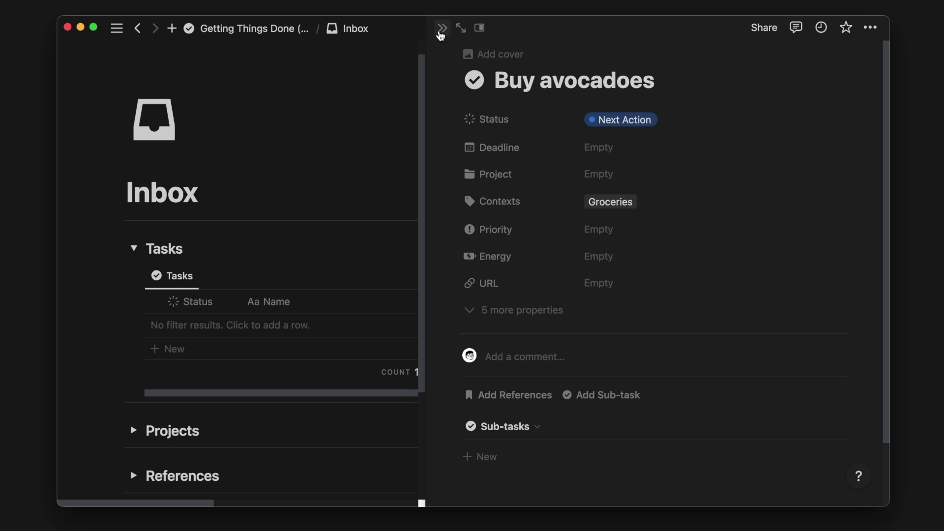
{"action": "left_click", "coordinate": [440, 31]}
Go to the Next Action page from the main GTD page and check off "Buy eggs" and "Buy avocadoes" under Groceries
{"action": "left_click", "coordinate": [254, 28]}
{"action": "scroll", "coordinate": [248, 183], "scroll_direction": "down", "scroll_amount": 3}
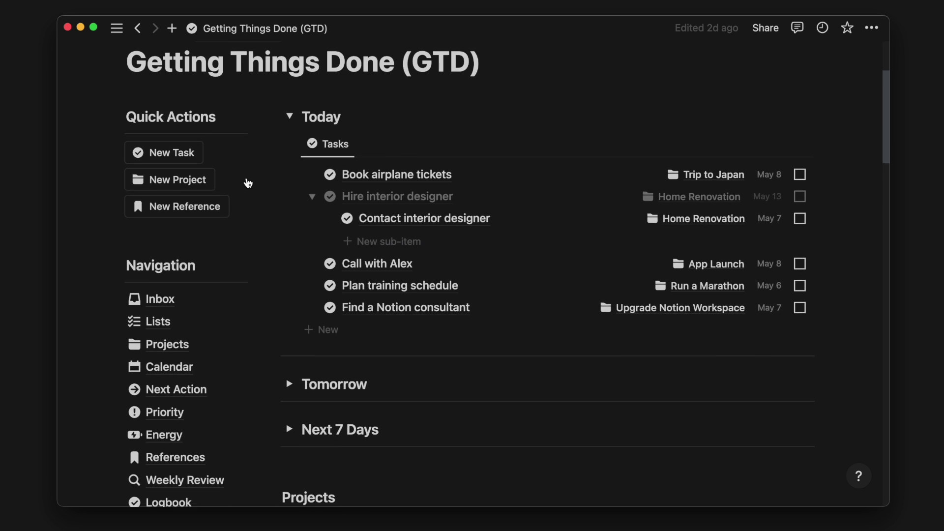
{"action": "scroll", "coordinate": [248, 183], "scroll_direction": "down", "scroll_amount": 1}
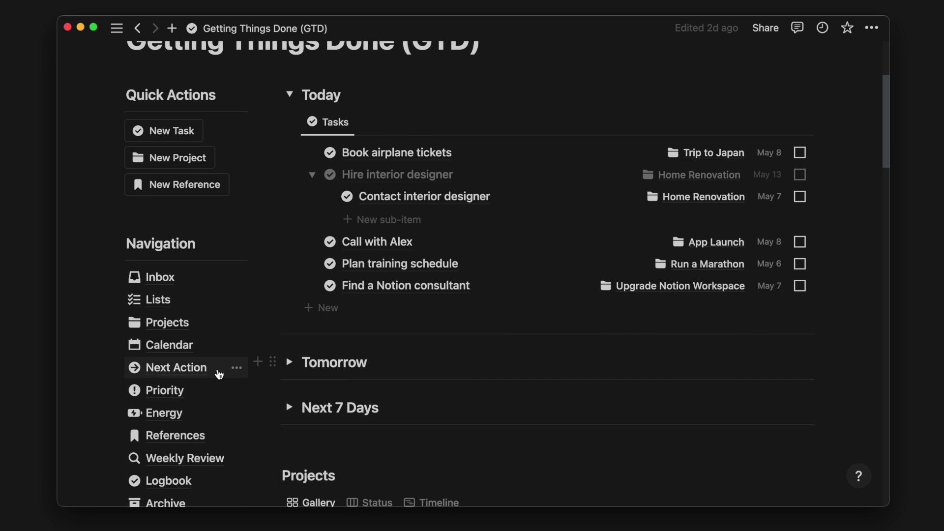
{"action": "left_click", "coordinate": [219, 374]}
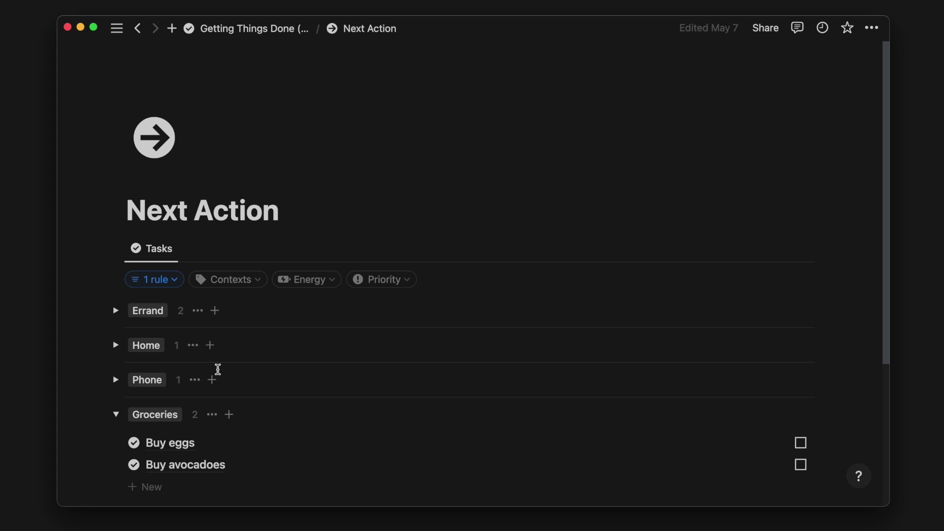
{"action": "scroll", "coordinate": [218, 369], "scroll_direction": "down", "scroll_amount": 5}
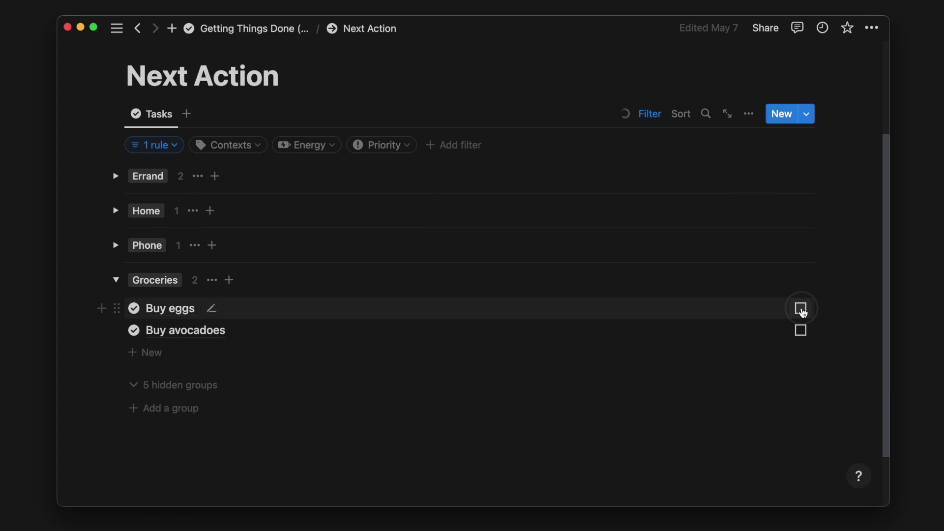
{"action": "left_click", "coordinate": [801, 309]}
{"action": "left_click", "coordinate": [802, 310]}
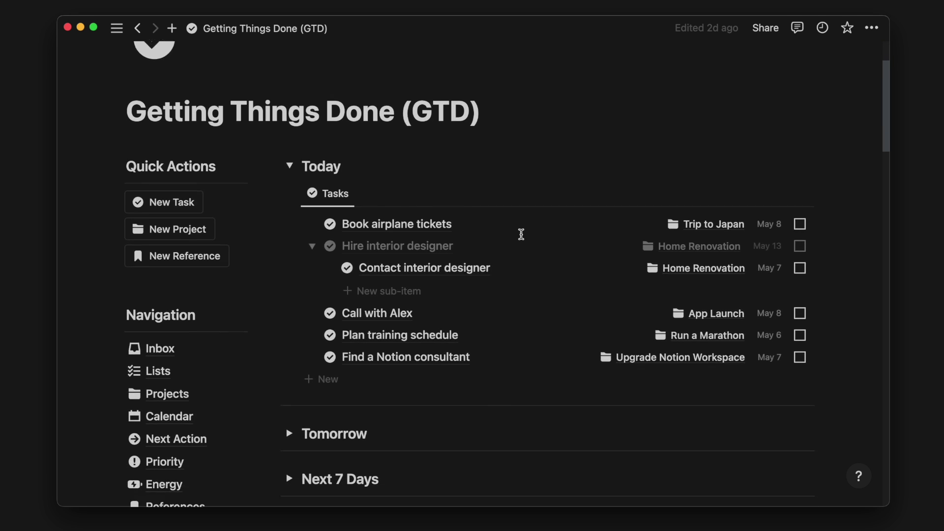
Open the Weekly Review page from the main page's navigation and expand the Get Clear section
{"action": "scroll", "coordinate": [520, 238], "scroll_direction": "down", "scroll_amount": 1}
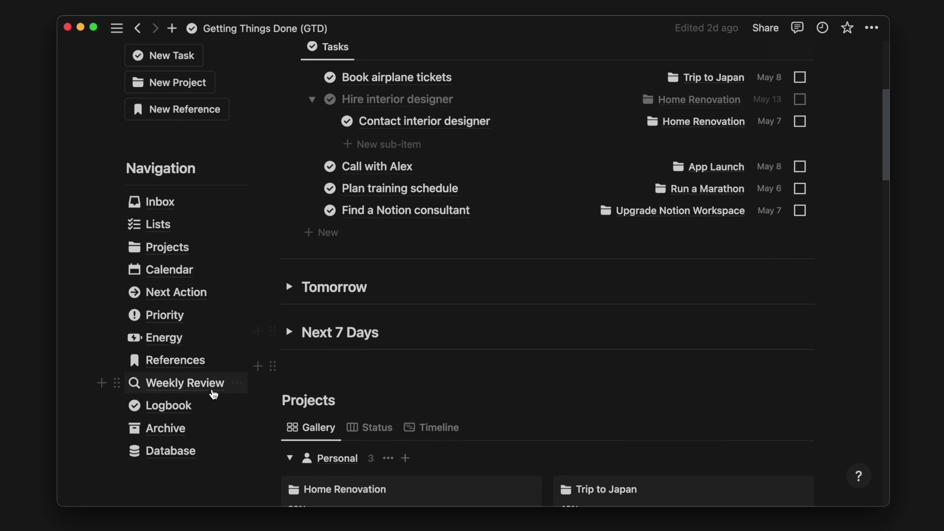
{"action": "left_click", "coordinate": [209, 388]}
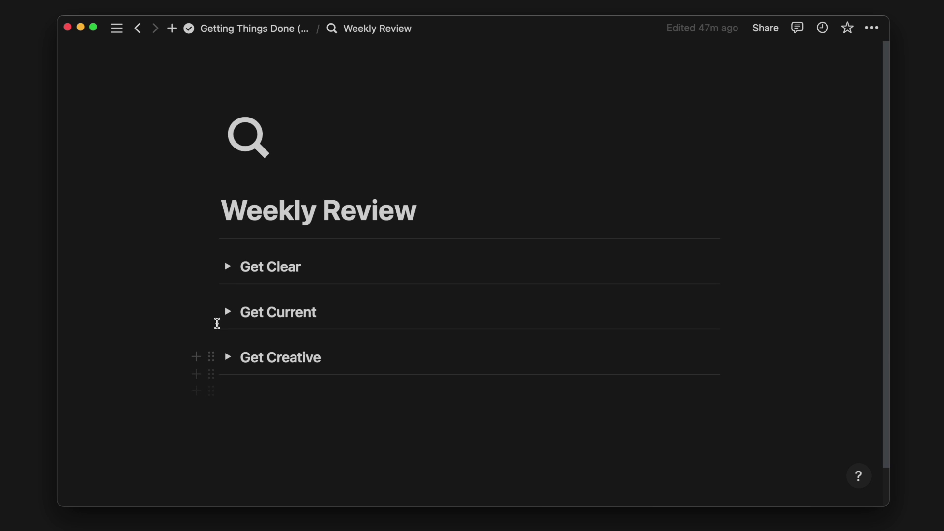
{"action": "left_click", "coordinate": [228, 268]}
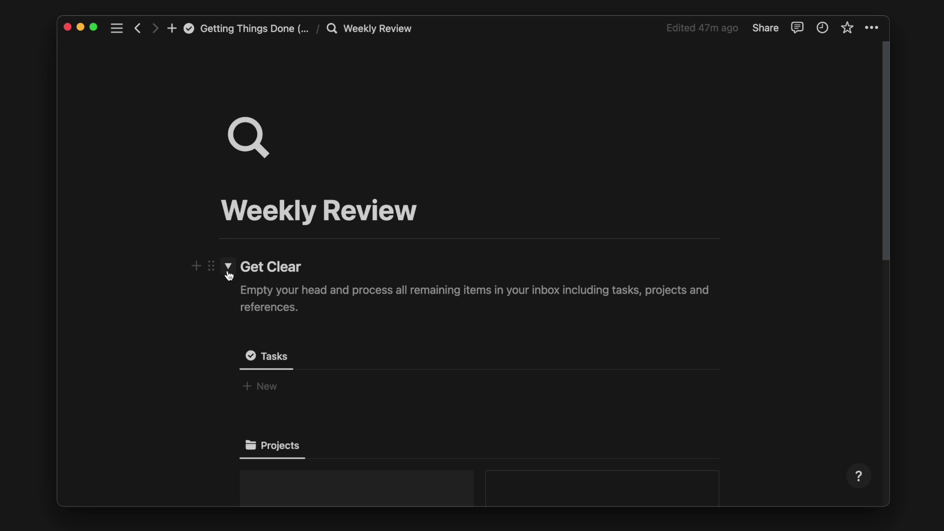
{"action": "scroll", "coordinate": [227, 268], "scroll_direction": "down", "scroll_amount": 3}
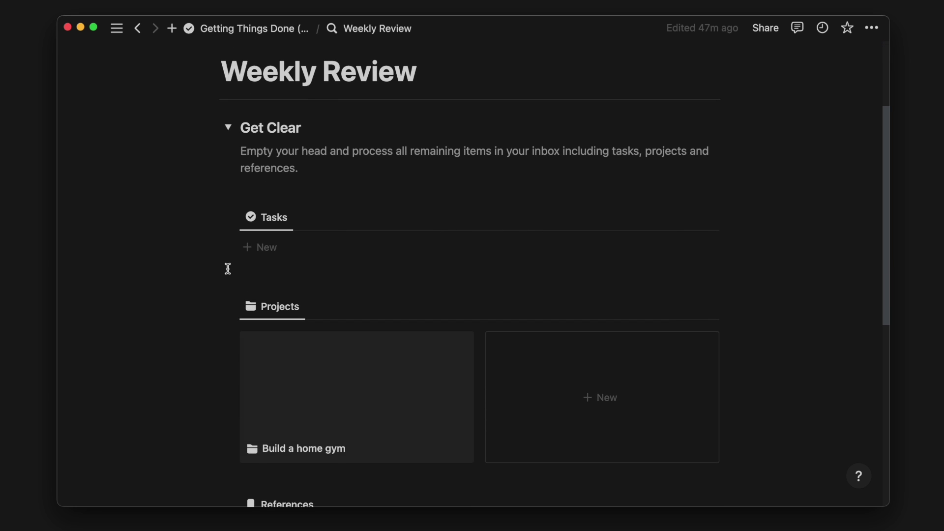
Add two tasks under Get Clear: "Buy cheese" and a reminder to call a contact by first name
{"action": "left_click", "coordinate": [276, 248]}
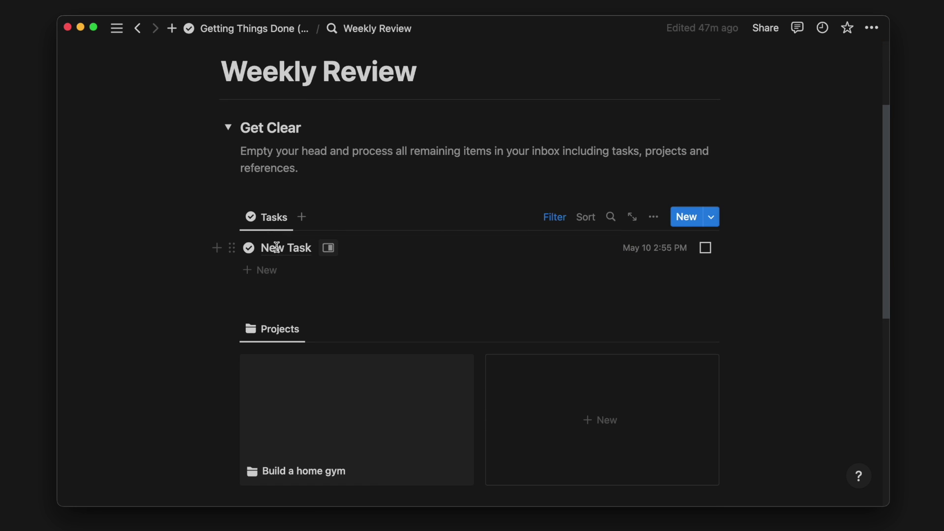
{"action": "type", "text": "Buy cheese"}
{"action": "left_click", "coordinate": [295, 267]}
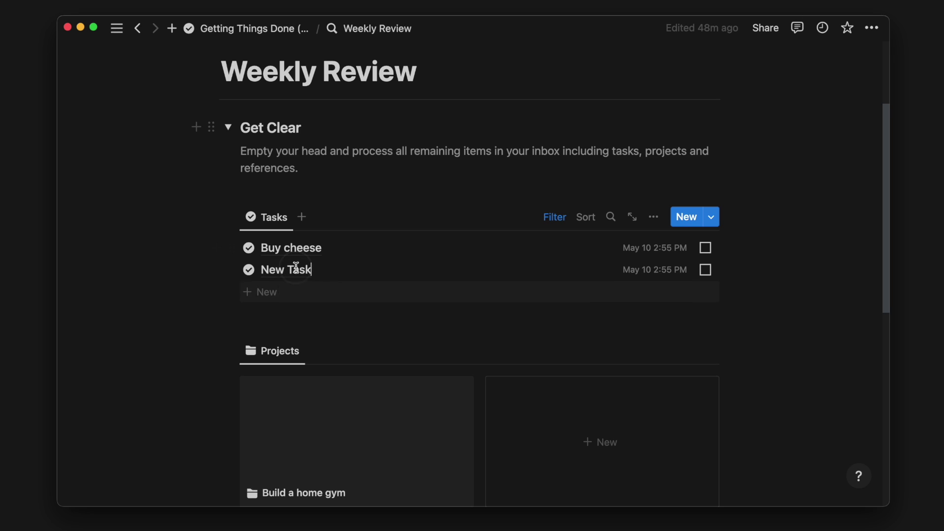
{"action": "type", "text": "Call"}
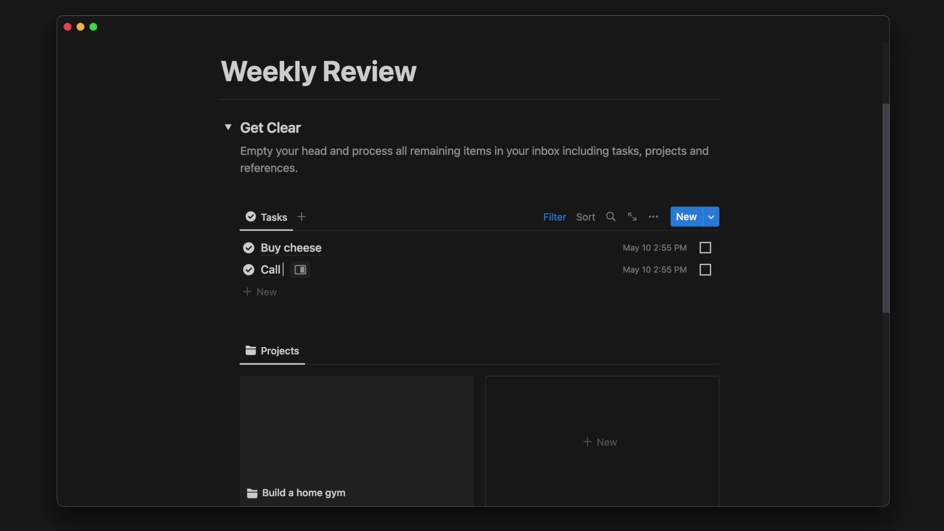
{"action": "type", "text": " James"}
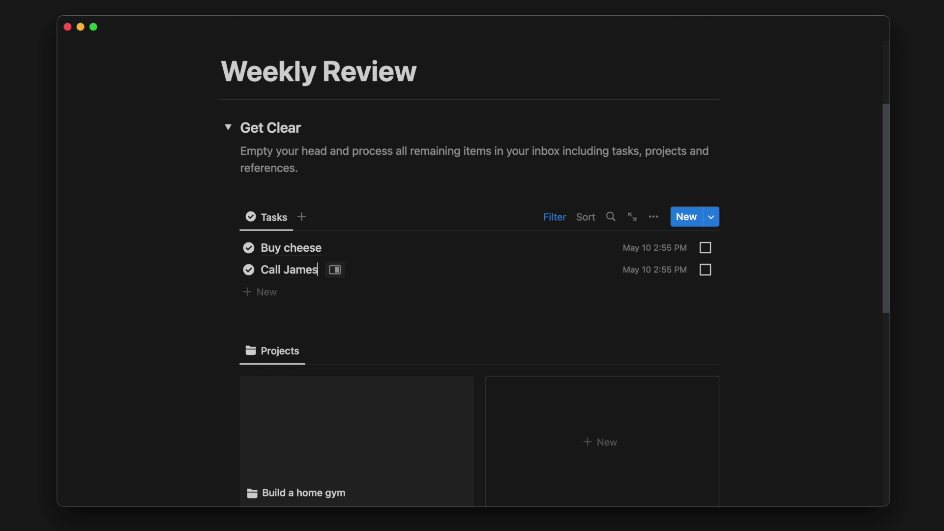
Collapse Get Clear and expand Get Current to review its next actions, calendar and active projects
{"action": "scroll", "coordinate": [244, 465], "scroll_direction": "down", "scroll_amount": 3}
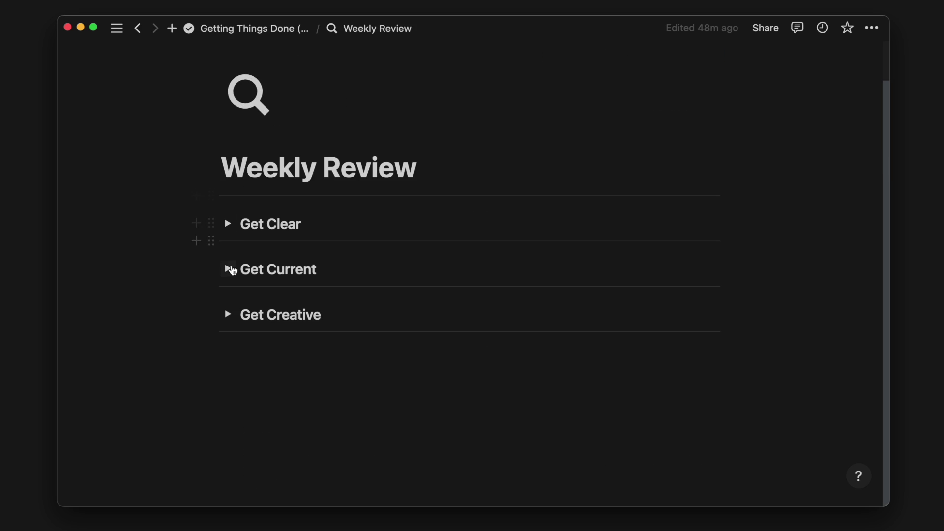
{"action": "left_click", "coordinate": [229, 271]}
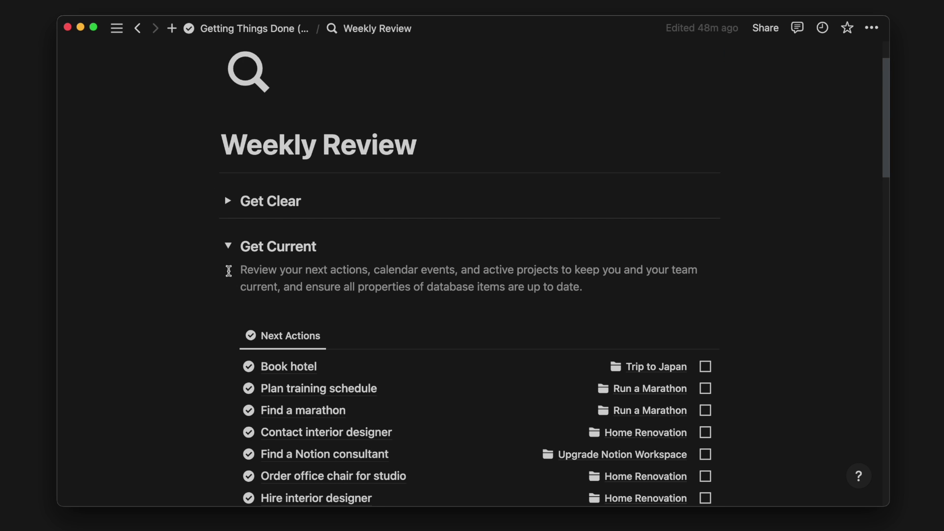
{"action": "scroll", "coordinate": [229, 271], "scroll_direction": "down", "scroll_amount": 5}
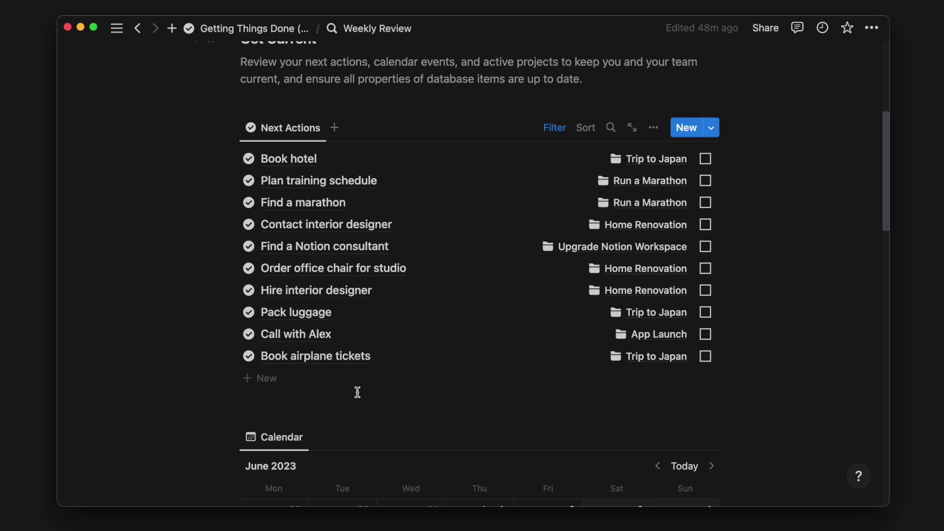
{"action": "scroll", "coordinate": [358, 392], "scroll_direction": "down", "scroll_amount": 1}
{"action": "scroll", "coordinate": [358, 393], "scroll_direction": "down", "scroll_amount": 7}
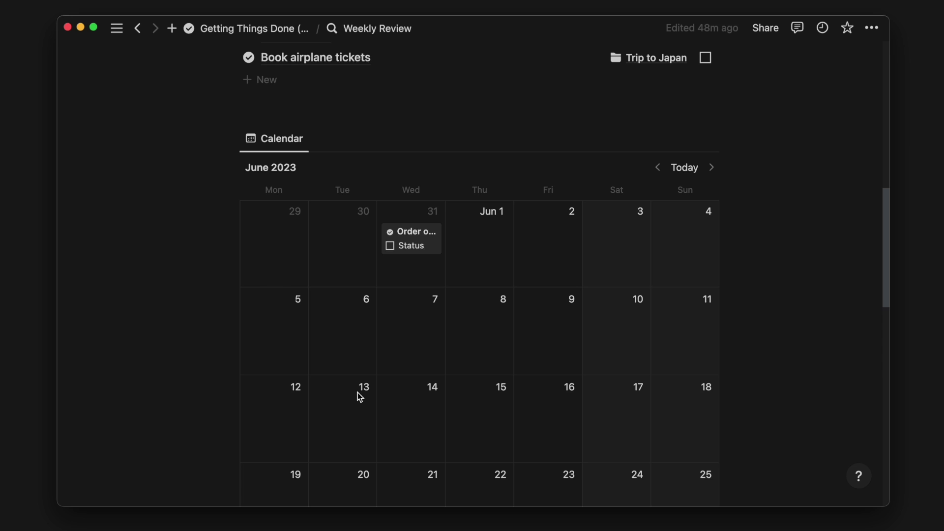
{"action": "scroll", "coordinate": [358, 392], "scroll_direction": "down", "scroll_amount": 10}
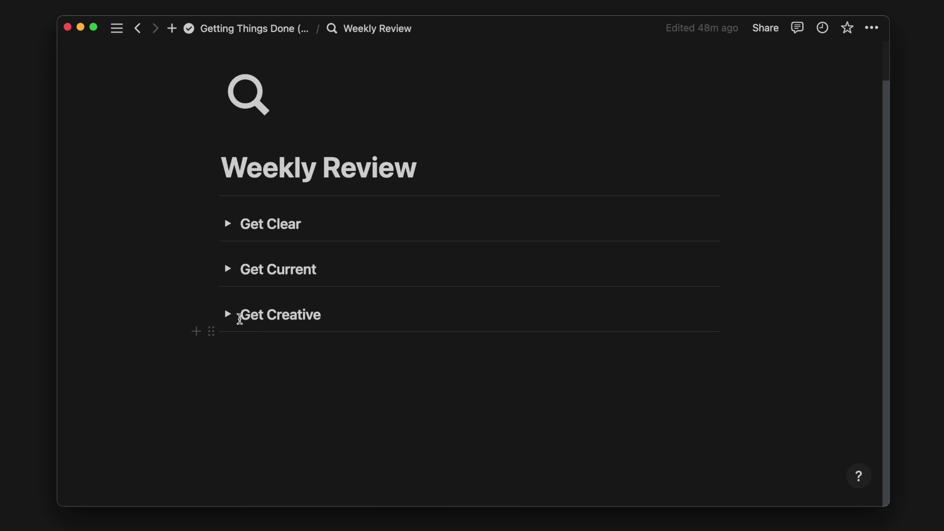
Expand the Get Creative section and add a Someday project named "Learn Photography"
{"action": "left_click", "coordinate": [227, 300]}
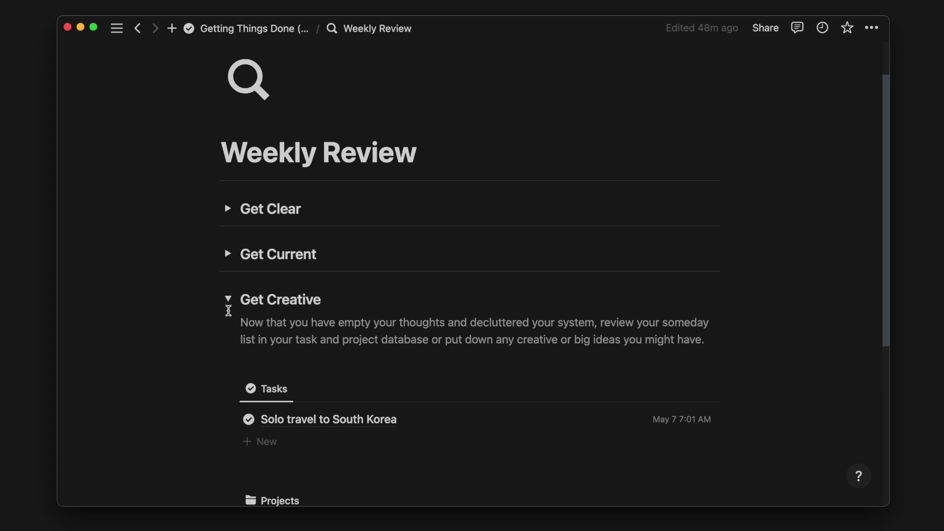
{"action": "scroll", "coordinate": [229, 311], "scroll_direction": "down", "scroll_amount": 5}
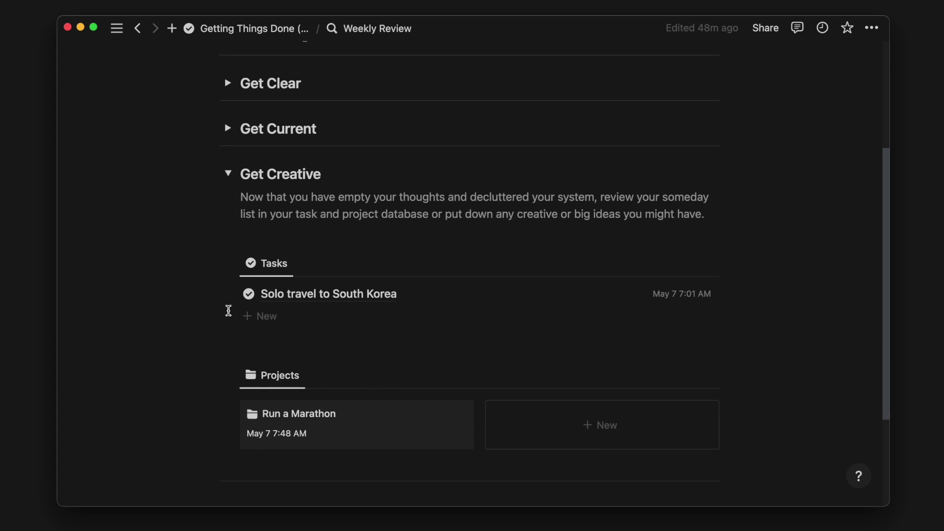
{"action": "left_click", "coordinate": [507, 418]}
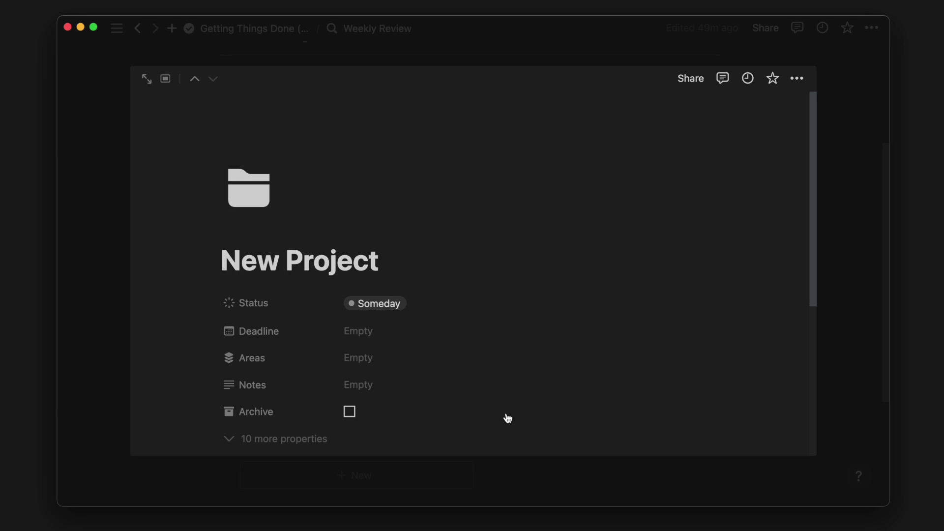
{"action": "key", "text": "super+a"}
{"action": "type", "text": "Learn Ph"}
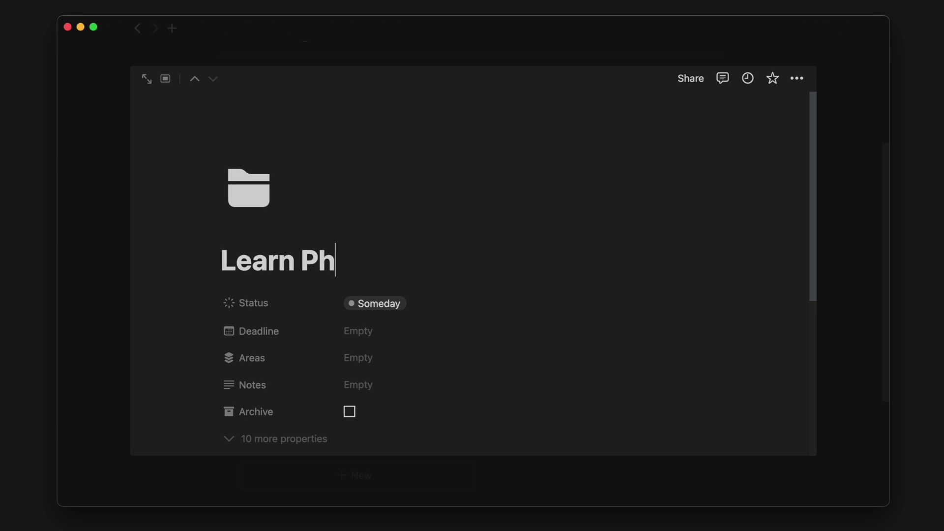
{"action": "type", "text": "otography"}
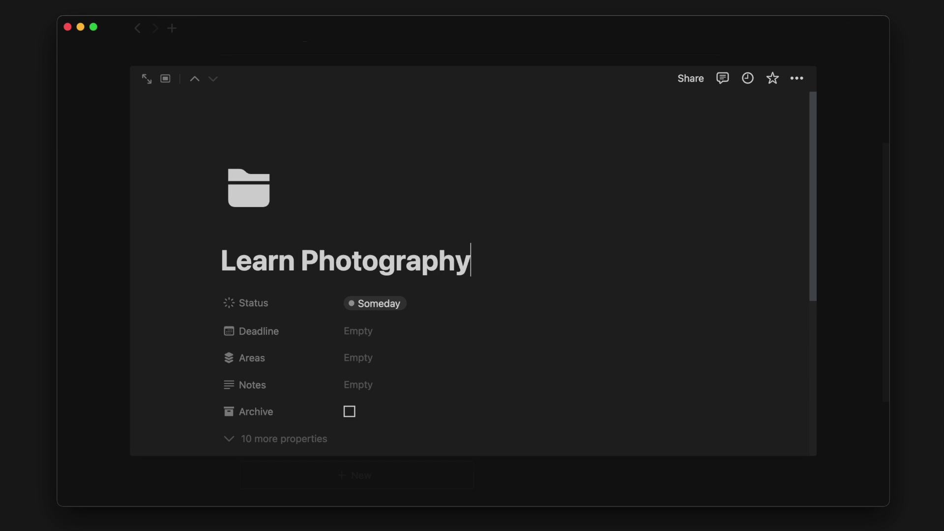
{"action": "left_click", "coordinate": [114, 403]}
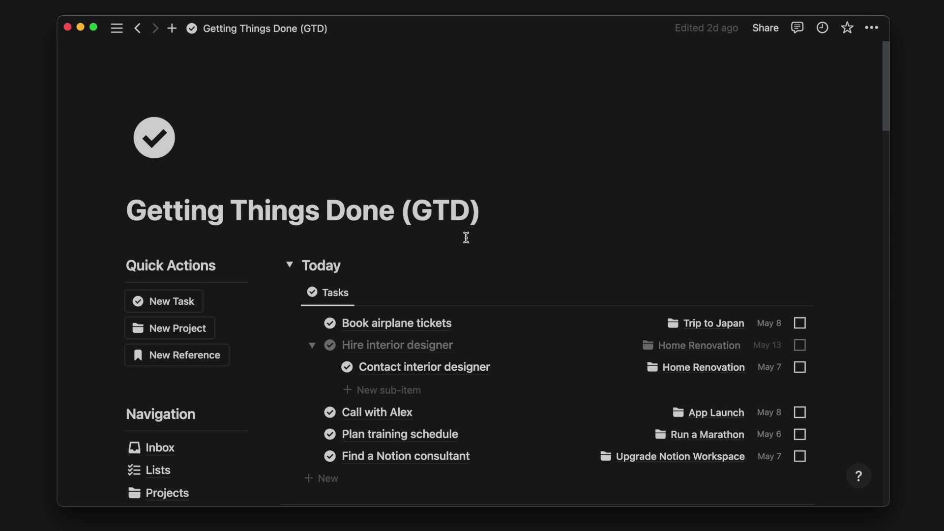
Create a new task named "Clean my desk" from the main GTD page and close it
{"action": "left_click", "coordinate": [180, 302]}
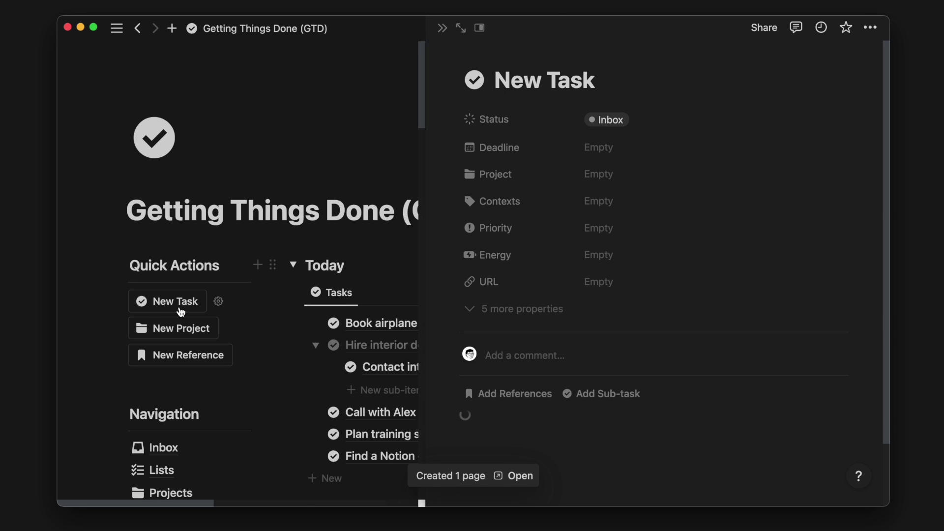
{"action": "type", "text": "Clean my desk"}
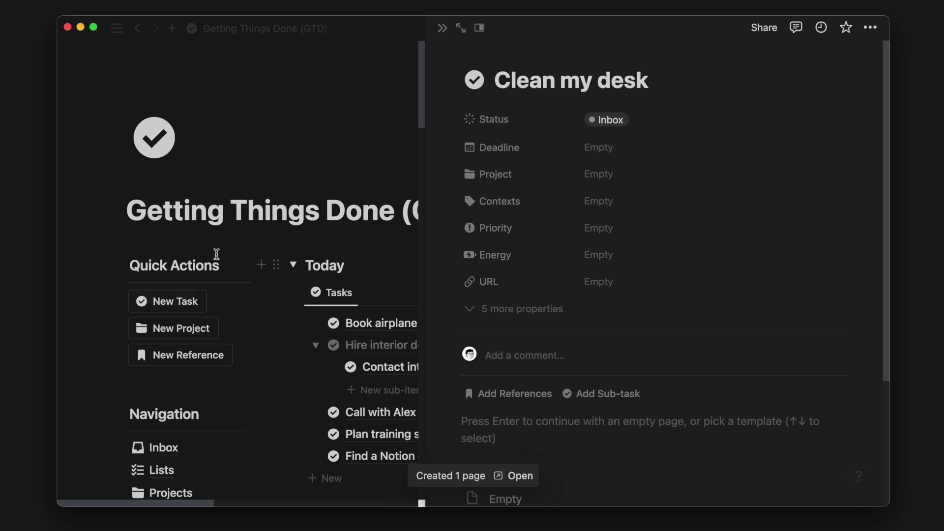
{"action": "left_click", "coordinate": [443, 33]}
Check off "Contact interior designer" and "Find a Notion consultant" in the Today section
{"action": "scroll", "coordinate": [677, 219], "scroll_direction": "down", "scroll_amount": 3}
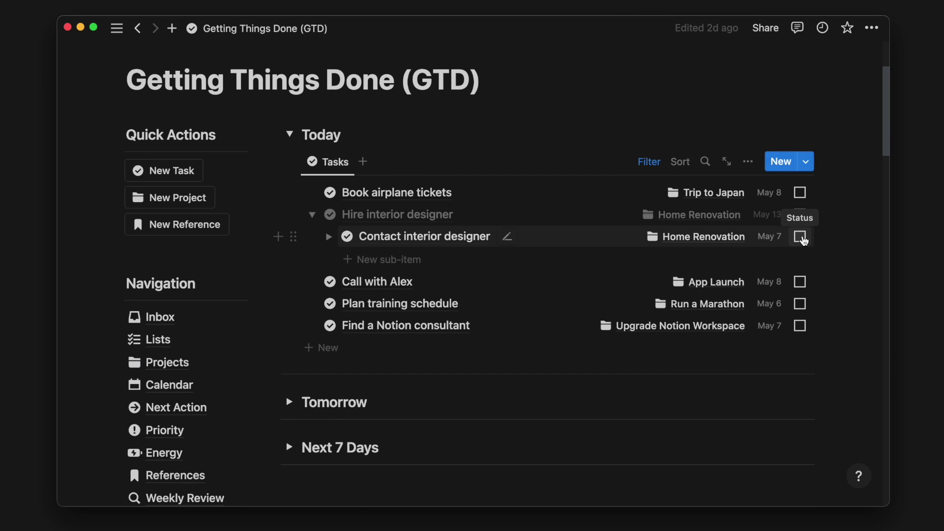
{"action": "left_click", "coordinate": [803, 239]}
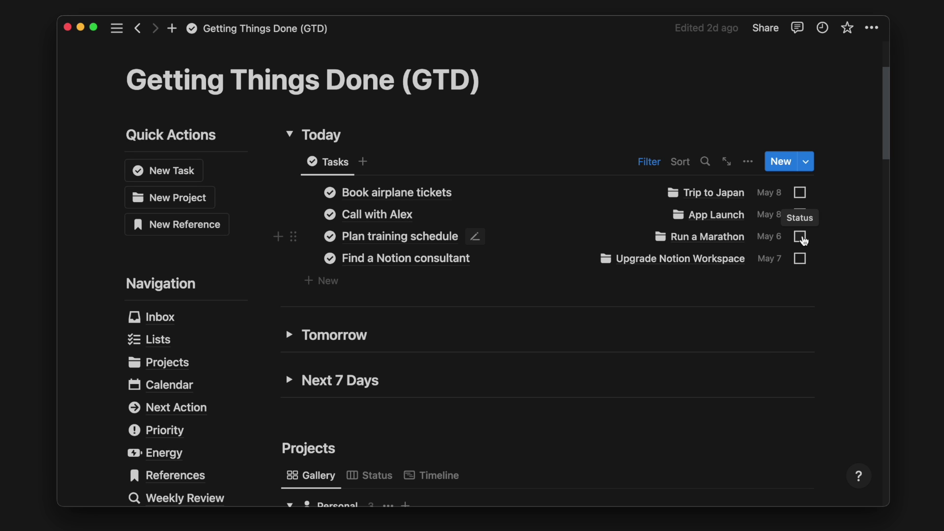
{"action": "left_click", "coordinate": [803, 259]}
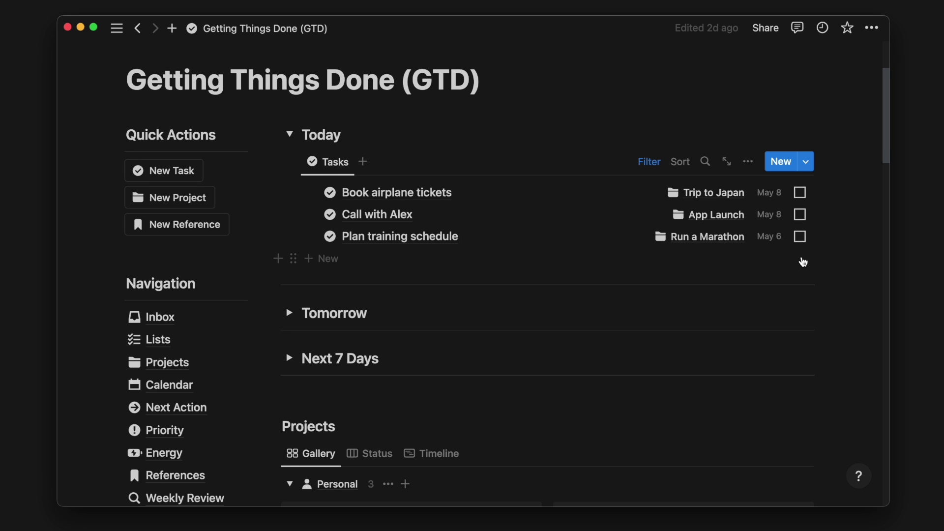
Move the "Plan training schedule" task from Today to Tomorrow, and collapse both sections
{"action": "scroll", "coordinate": [541, 305], "scroll_direction": "up", "scroll_amount": 1}
{"action": "left_click", "coordinate": [290, 348]}
{"action": "left_click_drag", "start_coordinate": [361, 270], "coordinate": [354, 394]}
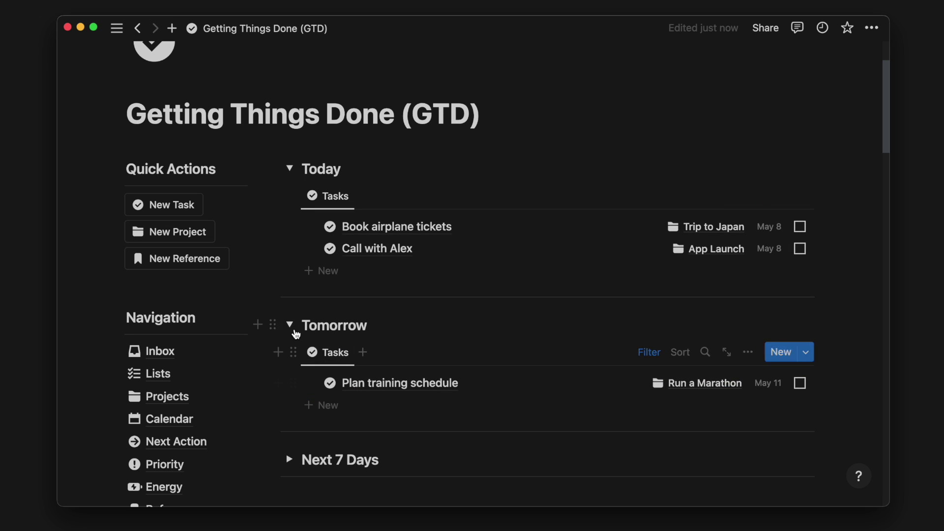
{"action": "left_click", "coordinate": [289, 327]}
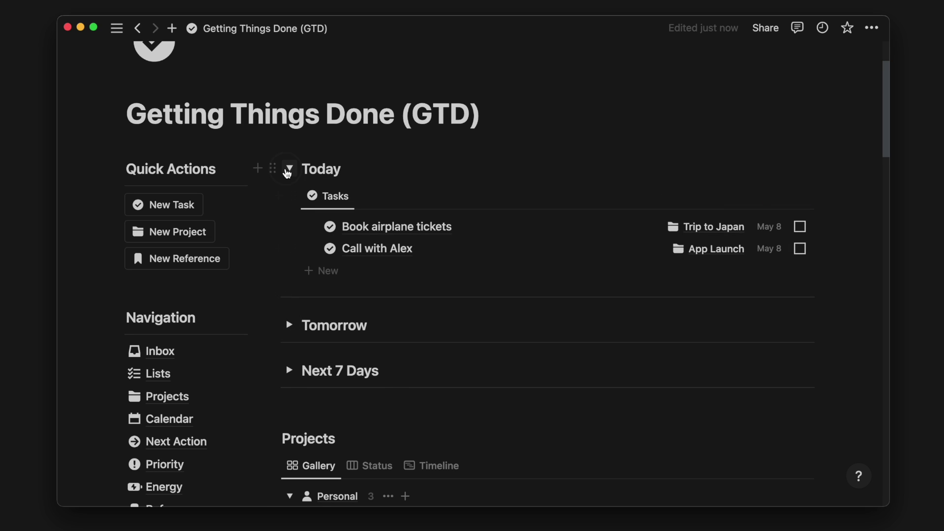
{"action": "left_click", "coordinate": [289, 169]}
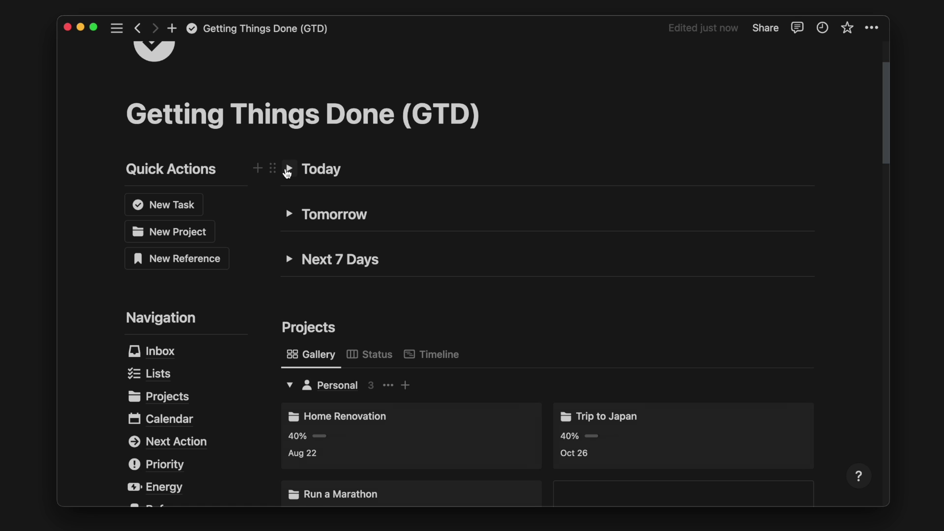